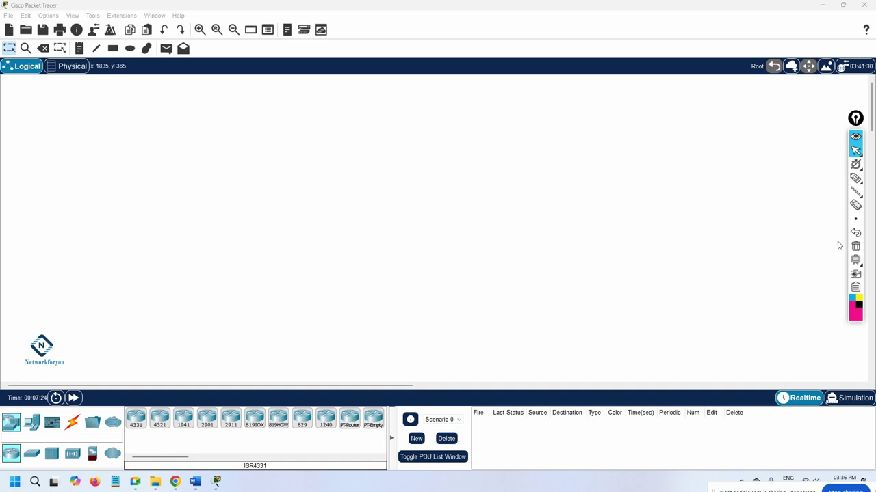
# Step: Handwrite the OSPF commands on the blank workspace: router OSPF 1, Router-ID, and a network line ending in area 0
pyautogui.click(855, 178)
pyautogui.moveTo(384, 152)
pyautogui.mouseDown()
pyautogui.moveTo(421, 142)
pyautogui.moveTo(434, 122)
pyautogui.moveTo(443, 140)
pyautogui.moveTo(462, 142)
pyautogui.moveTo(488, 139)
pyautogui.moveTo(491, 130)
pyautogui.moveTo(518, 140)
pyautogui.moveTo(519, 127)
pyautogui.moveTo(526, 139)
pyautogui.moveTo(552, 125)
pyautogui.moveTo(543, 145)
pyautogui.mouseUp()
pyautogui.moveTo(393, 184); pyautogui.dragTo(480, 182)
pyautogui.moveTo(417, 172); pyautogui.dragTo(438, 171)
pyautogui.moveTo(499, 183)
pyautogui.mouseDown()
pyautogui.moveTo(714, 174)
pyautogui.moveTo(706, 178)
pyautogui.moveTo(781, 162)
pyautogui.mouseUp()
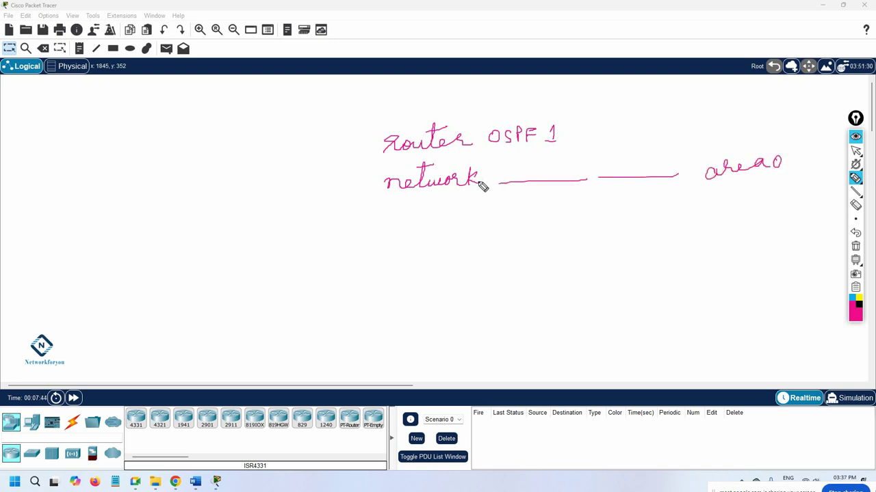
pyautogui.moveTo(399, 158)
pyautogui.mouseDown()
pyautogui.moveTo(430, 149)
pyautogui.moveTo(432, 162)
pyautogui.moveTo(450, 157)
pyautogui.moveTo(433, 149)
pyautogui.moveTo(455, 159)
pyautogui.moveTo(480, 150)
pyautogui.moveTo(480, 159)
pyautogui.moveTo(567, 158)
pyautogui.mouseUp()
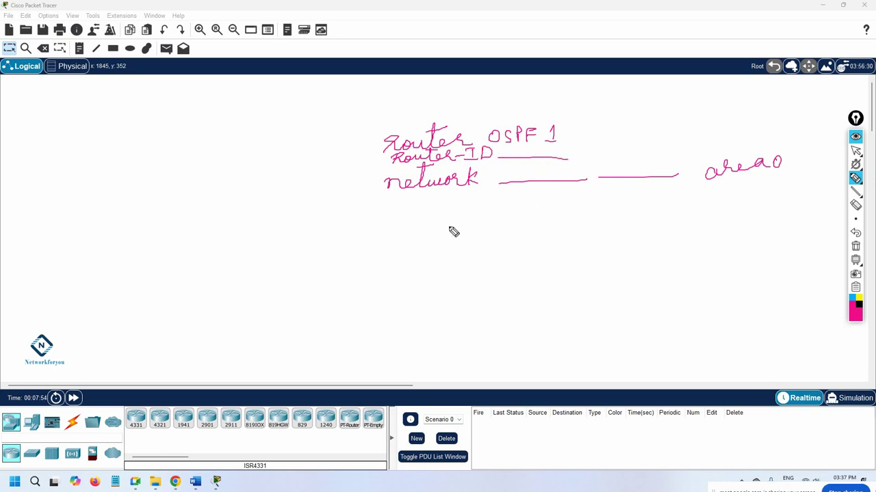
# Step: Sketch a router beside the handwritten commands with two links labelled f0/0 and f1/0
pyautogui.moveTo(251, 150)
pyautogui.mouseDown()
pyautogui.moveTo(266, 185)
pyautogui.moveTo(245, 148)
pyautogui.moveTo(261, 163)
pyautogui.moveTo(241, 167)
pyautogui.moveTo(280, 179)
pyautogui.moveTo(298, 155)
pyautogui.moveTo(286, 162)
pyautogui.moveTo(342, 131)
pyautogui.mouseUp()
pyautogui.moveTo(308, 161)
pyautogui.mouseDown()
pyautogui.moveTo(304, 186)
pyautogui.moveTo(313, 176)
pyautogui.moveTo(328, 190)
pyautogui.moveTo(333, 179)
pyautogui.mouseUp()
pyautogui.moveTo(257, 190); pyautogui.dragTo(209, 250)
pyautogui.moveTo(252, 226); pyautogui.dragTo(240, 251)
pyautogui.moveTo(236, 236)
pyautogui.mouseDown()
pyautogui.moveTo(253, 234)
pyautogui.moveTo(268, 252)
pyautogui.moveTo(280, 240)
pyautogui.mouseUp()
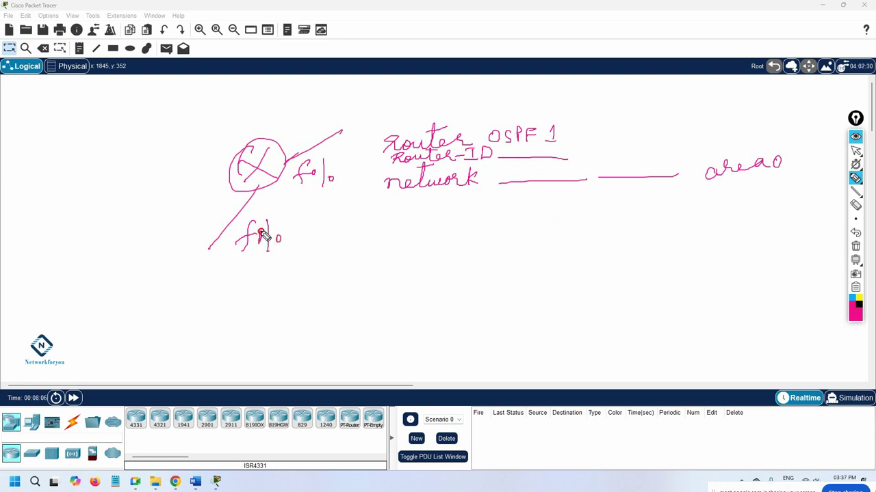
# Step: Underline the f0/0 label and circle the f1/0 label on the router sketch
pyautogui.moveTo(305, 194); pyautogui.dragTo(315, 193)
pyautogui.click(604, 189)
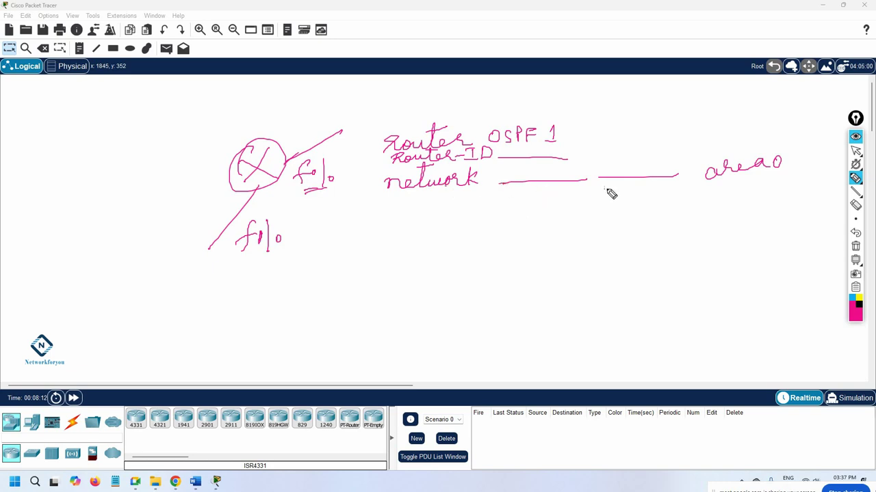
pyautogui.click(704, 201)
pyautogui.click(260, 212)
pyautogui.moveTo(259, 211)
pyautogui.mouseDown()
pyautogui.moveTo(230, 250)
pyautogui.moveTo(299, 220)
pyautogui.mouseUp()
# Step: Handwrite a second network line ending in area 0 for the f1/0 interface, without quotation marks around the zeros
pyautogui.moveTo(384, 216)
pyautogui.mouseDown()
pyautogui.moveTo(409, 209)
pyautogui.moveTo(403, 216)
pyautogui.moveTo(415, 198)
pyautogui.moveTo(422, 209)
pyautogui.moveTo(472, 205)
pyautogui.mouseUp()
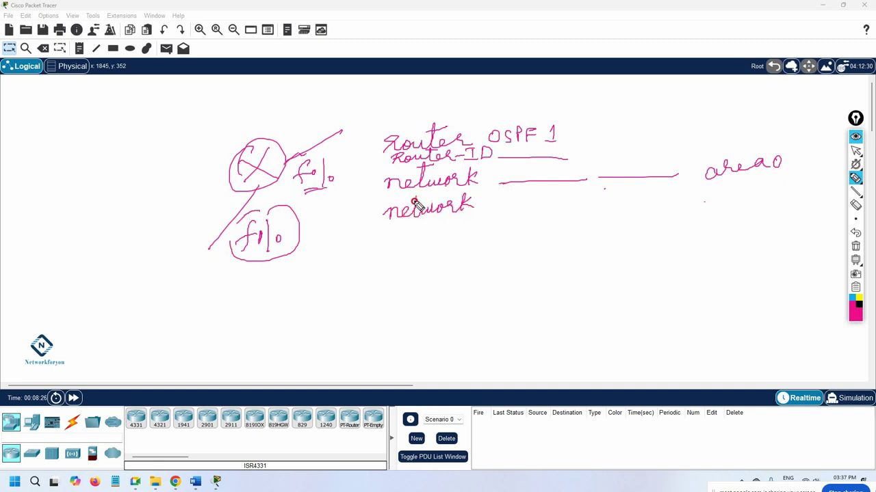
pyautogui.moveTo(301, 241)
pyautogui.mouseDown()
pyautogui.moveTo(293, 248)
pyautogui.moveTo(301, 251)
pyautogui.mouseUp()
pyautogui.moveTo(485, 211)
pyautogui.mouseDown()
pyautogui.moveTo(809, 208)
pyautogui.moveTo(821, 189)
pyautogui.moveTo(800, 190)
pyautogui.mouseUp()
pyautogui.moveTo(766, 147); pyautogui.dragTo(769, 153)
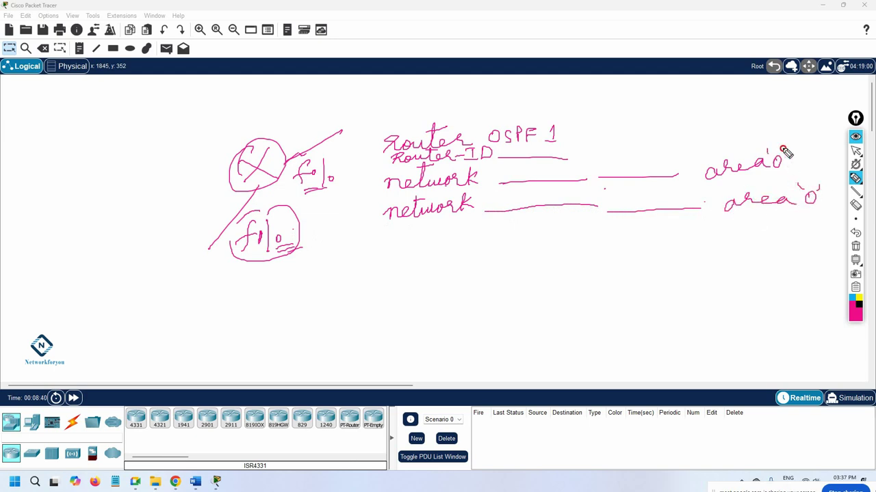
pyautogui.click(855, 205)
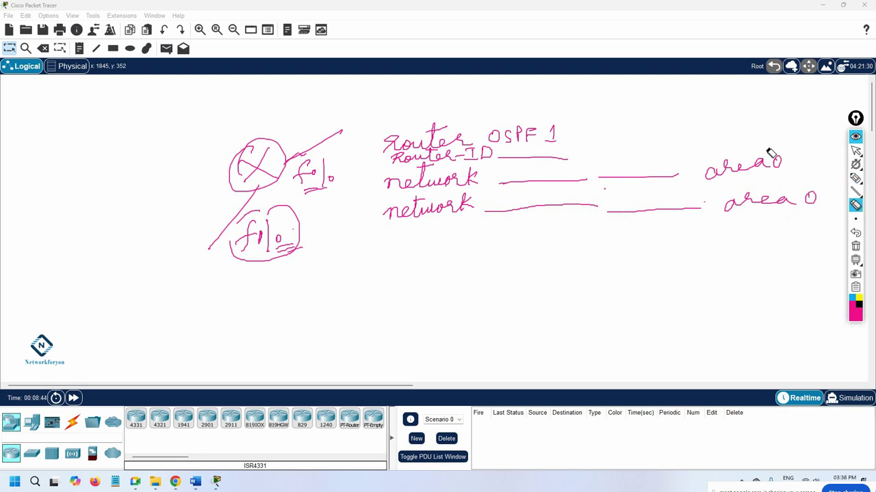
# Step: Mark the sketched router's f0/0 link and tick the first handwritten network line
pyautogui.click(855, 179)
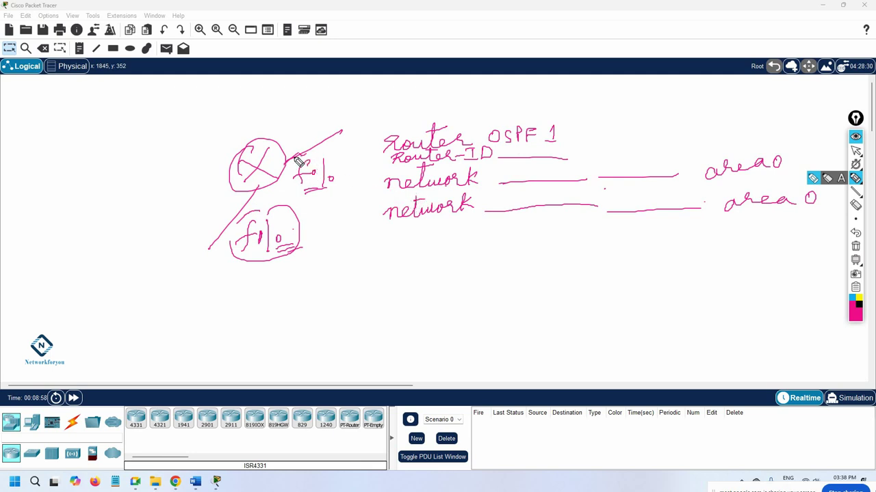
pyautogui.moveTo(294, 157); pyautogui.dragTo(340, 140)
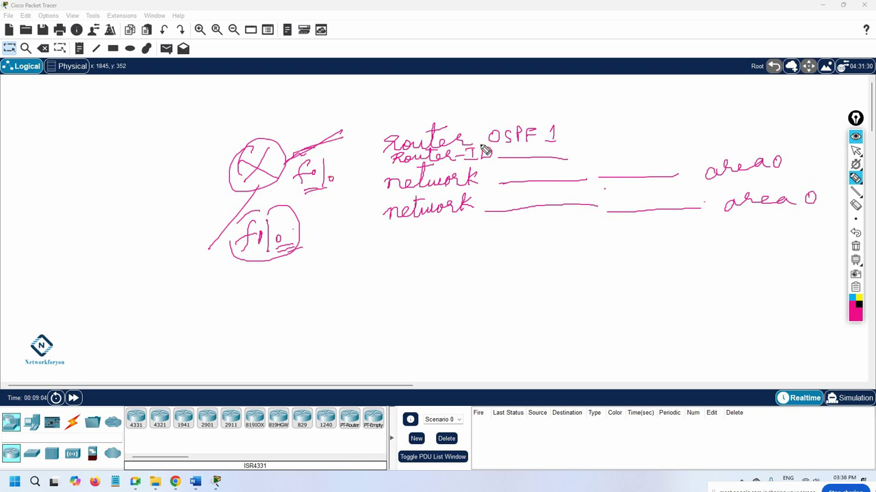
pyautogui.moveTo(481, 191); pyautogui.dragTo(510, 167)
# Step: Handwrite the heading "interface Method" above the router sketch and underline it
pyautogui.moveTo(47, 159)
pyautogui.mouseDown()
pyautogui.moveTo(58, 138)
pyautogui.moveTo(88, 142)
pyautogui.moveTo(130, 137)
pyautogui.mouseUp()
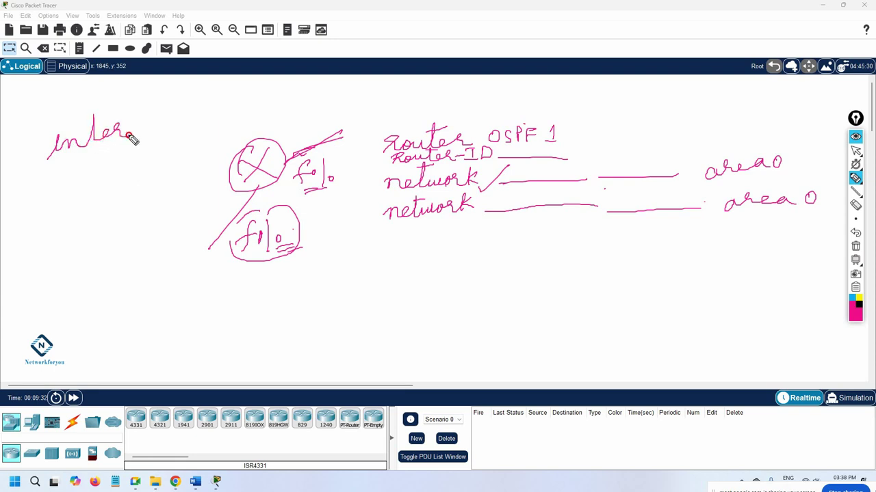
pyautogui.click(56, 122)
pyautogui.moveTo(137, 112)
pyautogui.mouseDown()
pyautogui.moveTo(149, 132)
pyautogui.moveTo(180, 126)
pyautogui.moveTo(191, 144)
pyautogui.moveTo(239, 121)
pyautogui.moveTo(260, 121)
pyautogui.moveTo(287, 98)
pyautogui.moveTo(299, 117)
pyautogui.moveTo(317, 117)
pyautogui.moveTo(331, 94)
pyautogui.mouseUp()
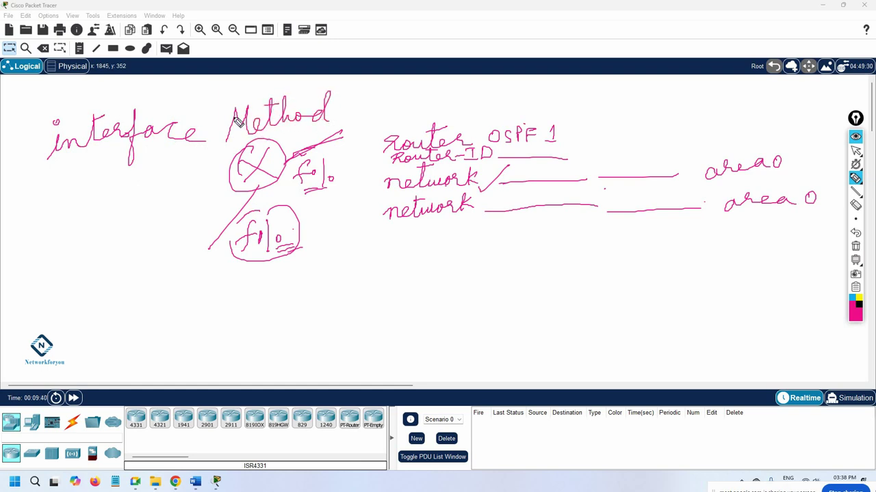
pyautogui.moveTo(66, 163); pyautogui.dragTo(205, 140)
pyautogui.moveTo(306, 139); pyautogui.dragTo(315, 138)
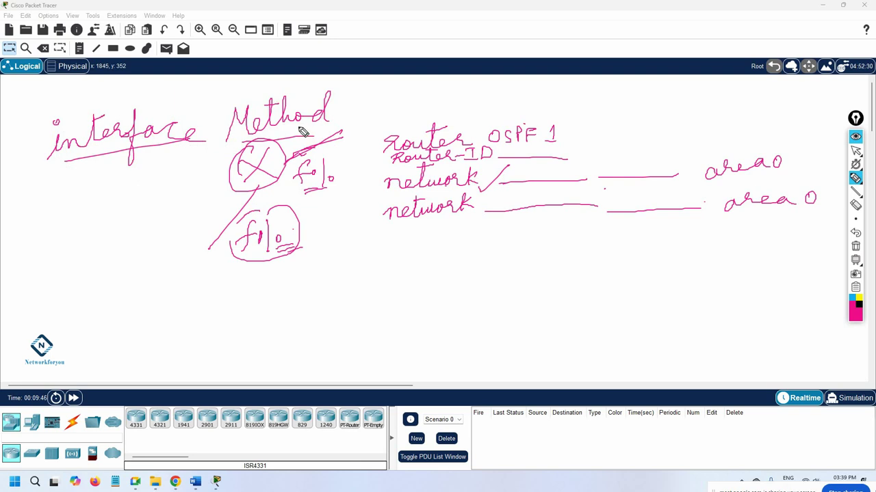
# Step: Tick the heading and circle the OSPF command block, and clear all the ink from the workspace
pyautogui.moveTo(333, 118); pyautogui.dragTo(372, 99)
pyautogui.moveTo(461, 110)
pyautogui.mouseDown()
pyautogui.moveTo(356, 177)
pyautogui.moveTo(442, 261)
pyautogui.moveTo(607, 257)
pyautogui.mouseUp()
pyautogui.moveTo(462, 105)
pyautogui.mouseDown()
pyautogui.moveTo(646, 112)
pyautogui.moveTo(781, 137)
pyautogui.moveTo(809, 162)
pyautogui.moveTo(799, 227)
pyautogui.moveTo(690, 247)
pyautogui.moveTo(566, 241)
pyautogui.mouseUp()
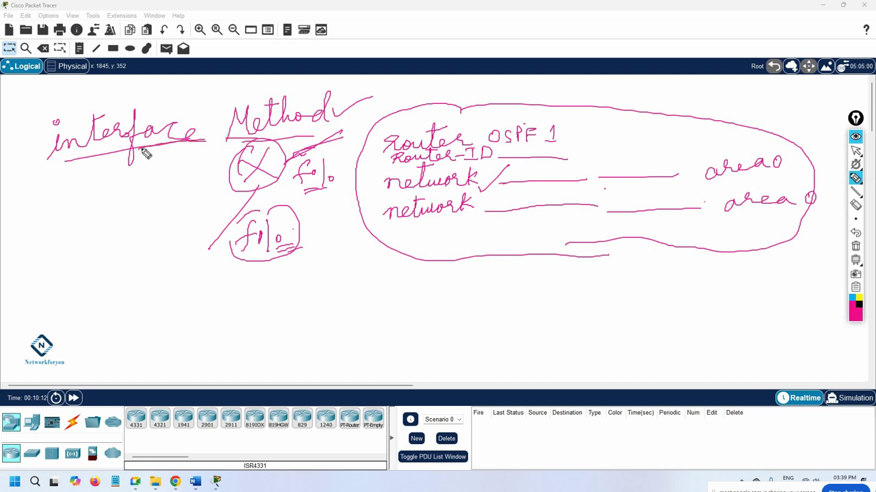
pyautogui.click(855, 246)
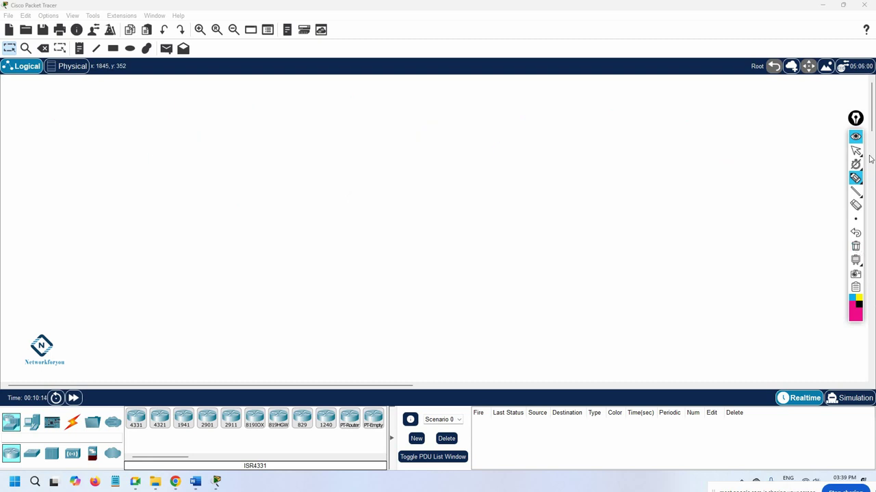
pyautogui.click(855, 150)
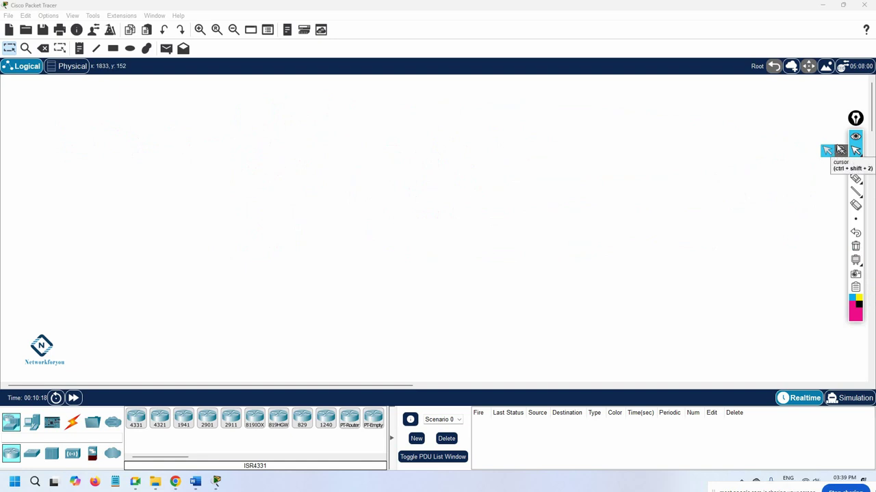
# Step: Place two 2811 routers side by side near the upper edge of the workspace
pyautogui.moveTo(144, 457); pyautogui.dragTo(200, 457)
pyautogui.click(215, 418)
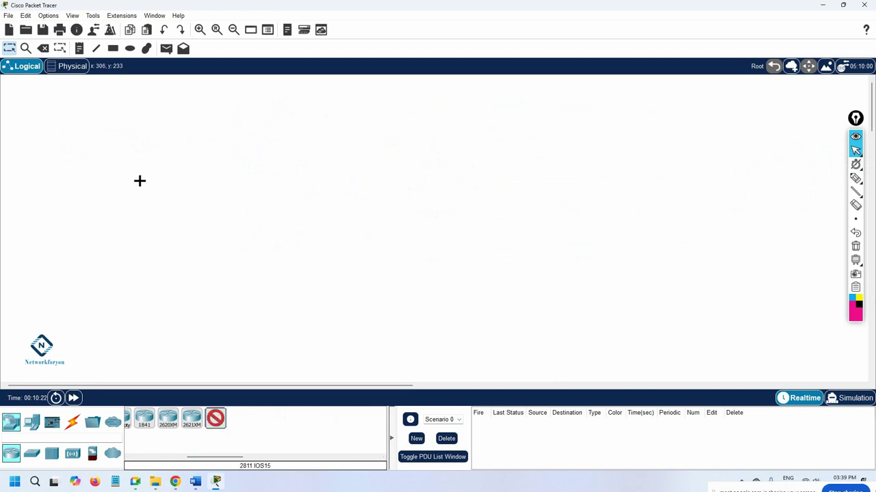
pyautogui.click(88, 117)
pyautogui.click(241, 115)
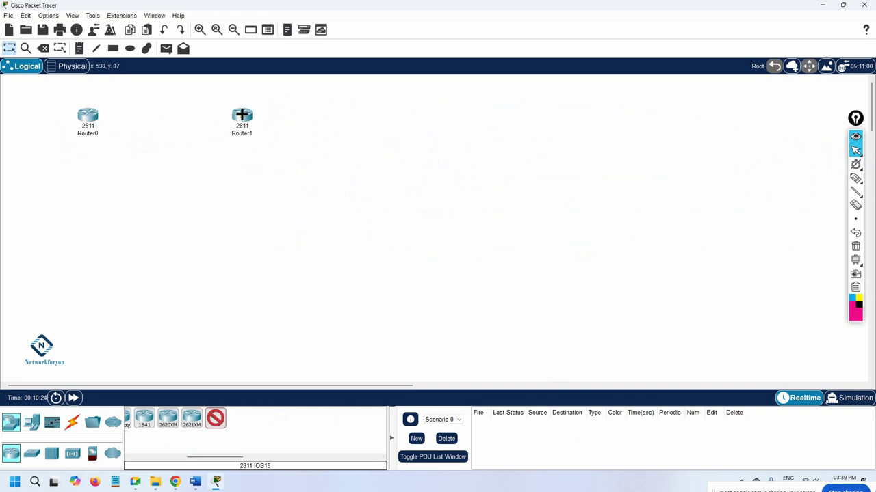
# Step: Place two 2960 switches, one below each router
pyautogui.click(31, 453)
pyautogui.click(136, 418)
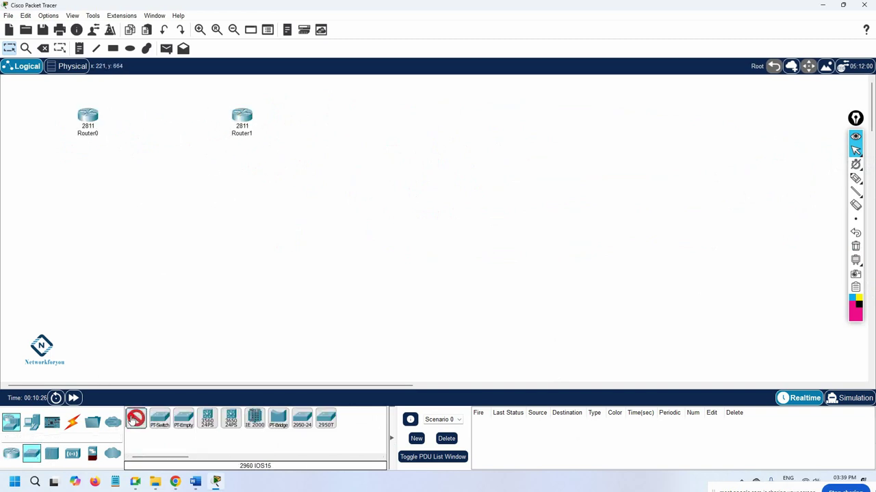
pyautogui.click(86, 190)
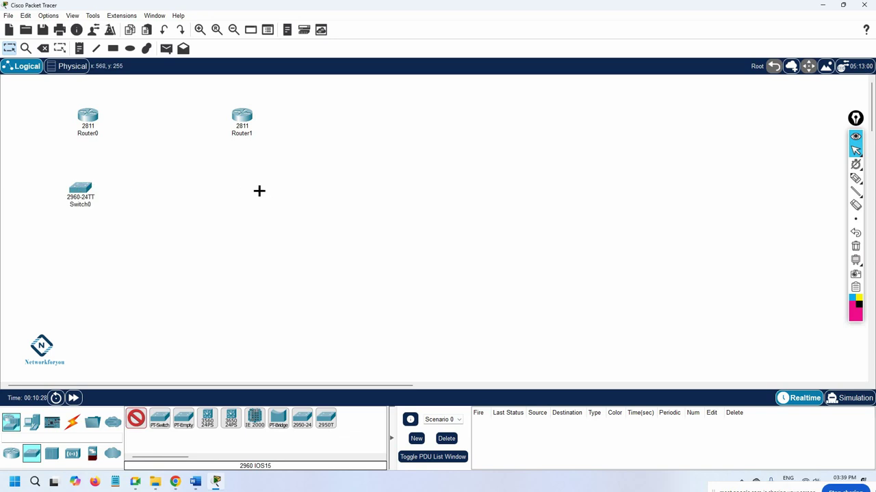
pyautogui.click(251, 193)
# Step: Link the two routers to each other and each router to the switch below it with automatically chosen cables
pyautogui.click(72, 422)
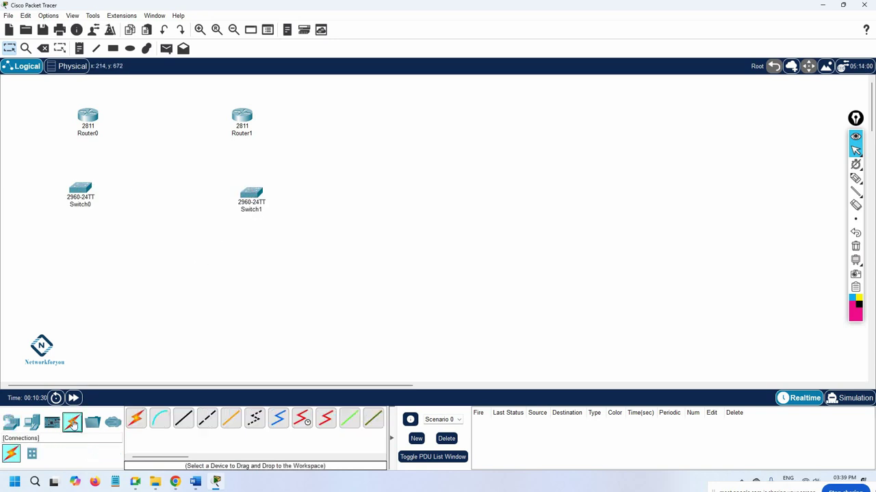
pyautogui.click(136, 418)
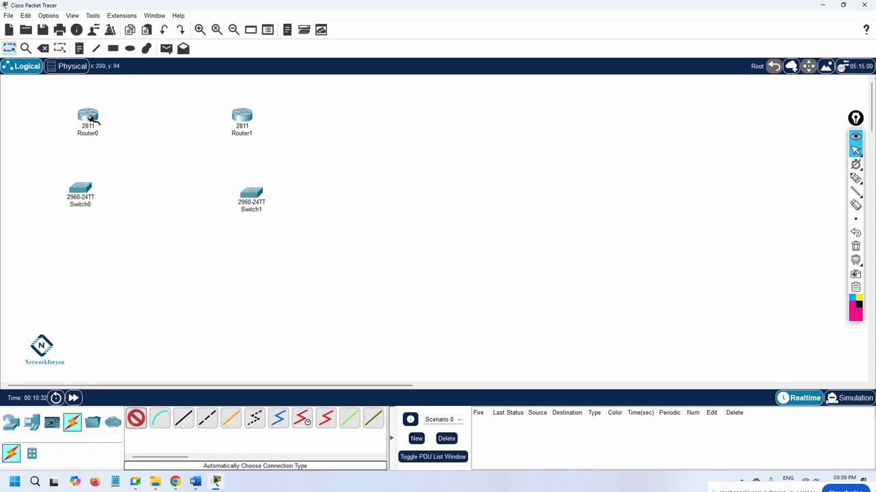
pyautogui.click(246, 116)
pyautogui.click(86, 115)
pyautogui.click(85, 187)
pyautogui.click(241, 118)
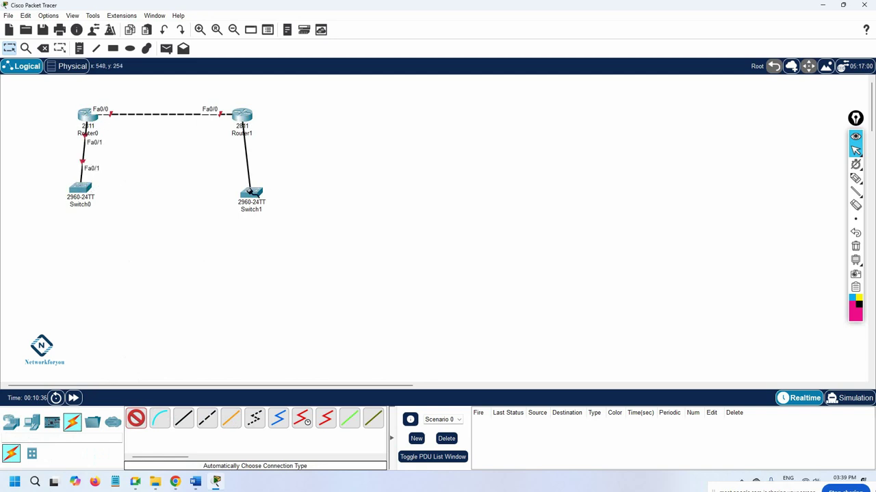
pyautogui.click(251, 192)
# Step: Place three PCs in a row below Switch0
pyautogui.click(32, 422)
pyautogui.click(136, 418)
pyautogui.moveTo(135, 418); pyautogui.dragTo(92, 263)
pyautogui.moveTo(137, 418); pyautogui.dragTo(145, 270)
# Step: Connect PC1, PC0 and PC2 to Switch0 with automatically chosen cables
pyautogui.click(96, 266)
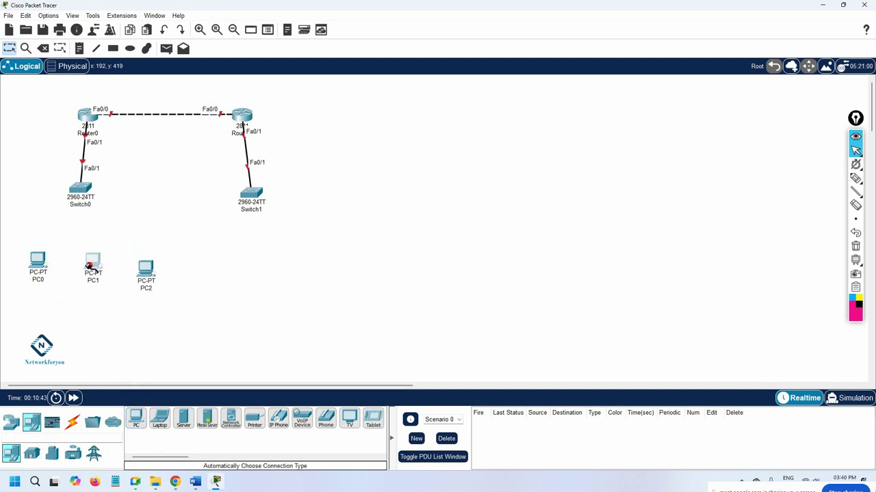
pyautogui.click(80, 190)
pyautogui.click(38, 260)
pyautogui.click(80, 190)
pyautogui.click(146, 265)
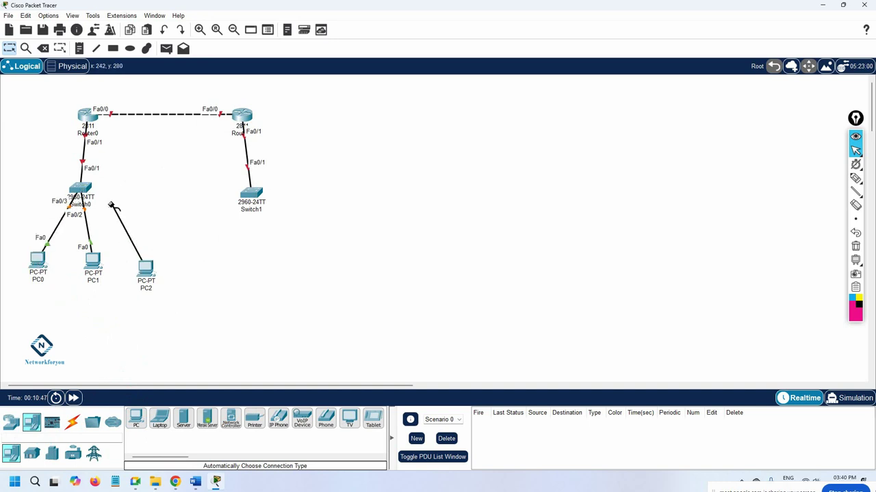
pyautogui.click(80, 190)
# Step: Add a server beside PC2 and connect it to Switch0
pyautogui.click(183, 419)
pyautogui.click(182, 277)
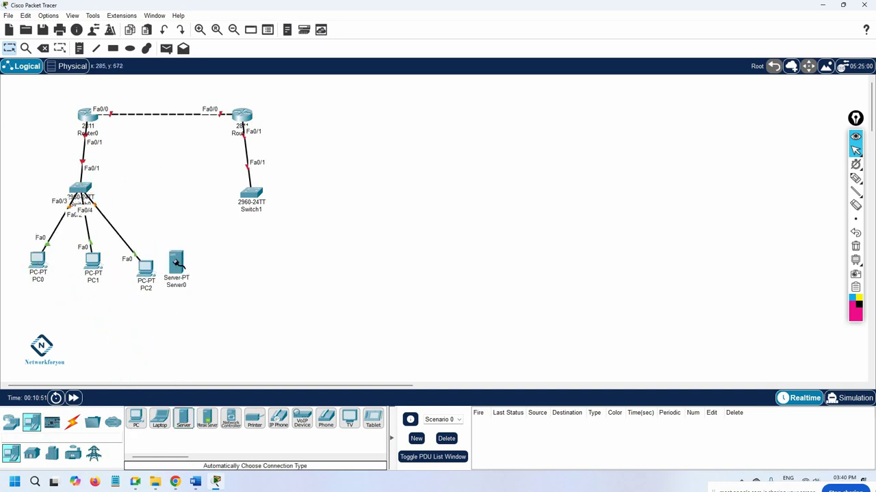
pyautogui.click(176, 263)
pyautogui.click(99, 190)
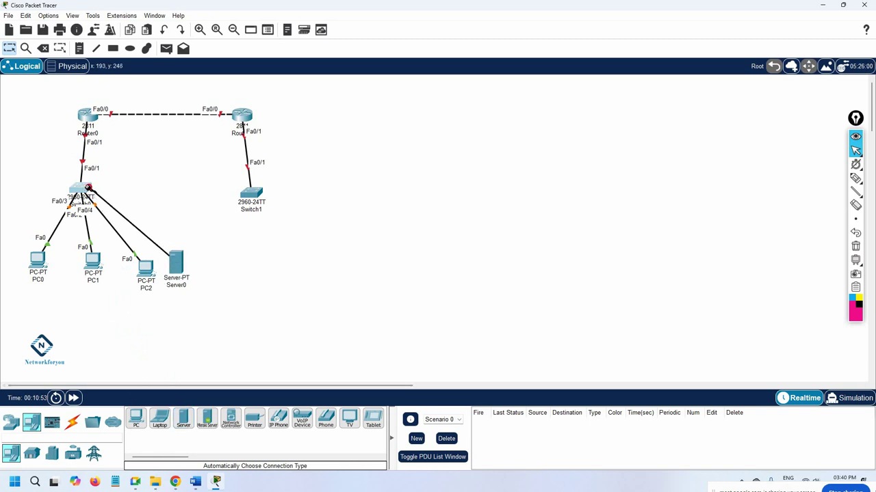
# Step: Place two PCs and a laptop in a row below Switch1
pyautogui.click(136, 419)
pyautogui.click(260, 264)
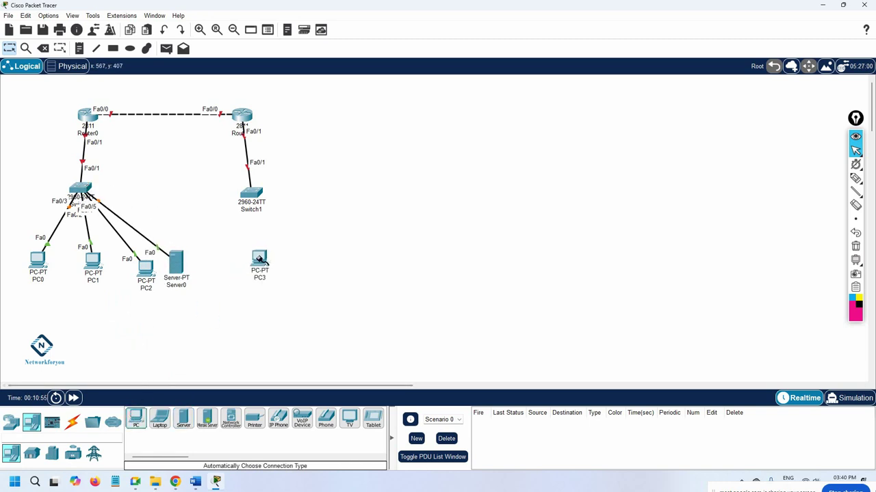
pyautogui.click(160, 418)
pyautogui.click(292, 266)
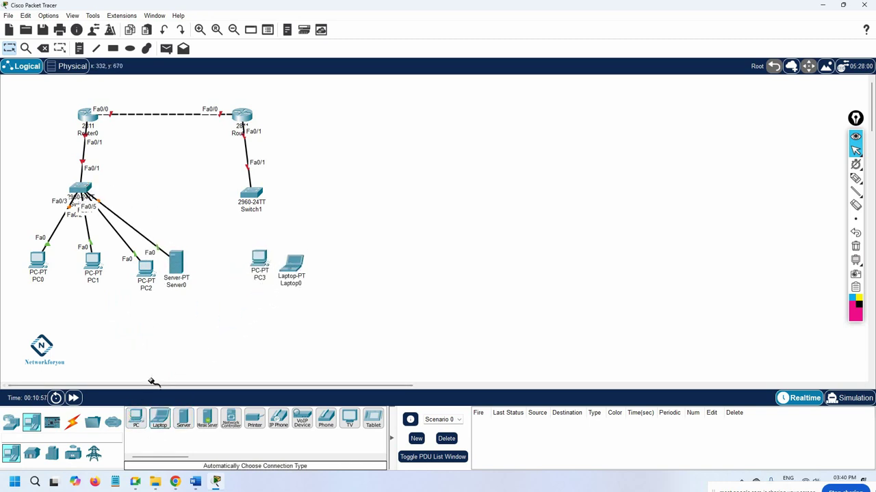
pyautogui.click(137, 417)
pyautogui.click(231, 260)
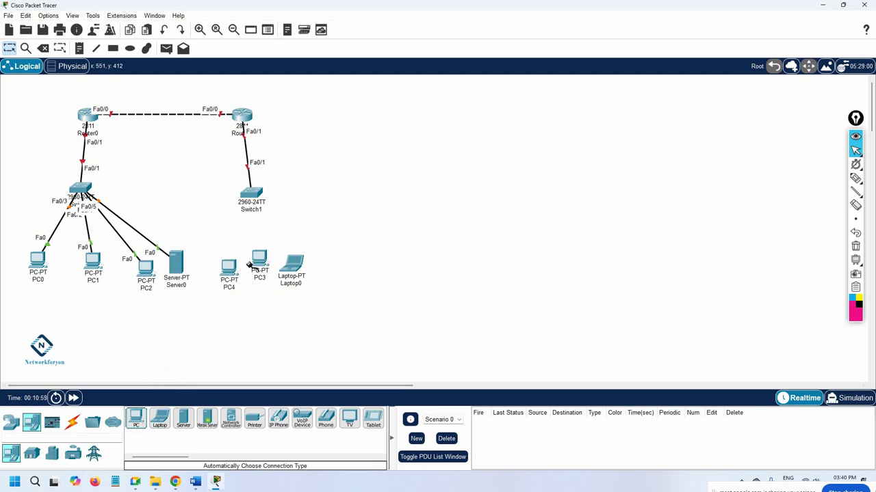
# Step: Connect PC4, PC3 and Laptop0 to Switch1 with automatically chosen cables
pyautogui.click(230, 260)
pyautogui.click(250, 191)
pyautogui.click(260, 263)
pyautogui.click(251, 194)
pyautogui.click(295, 266)
pyautogui.click(259, 194)
# Step: Spread out Switch1, Laptop0, PC3 and PC4 so the second network's links are spaced apart
pyautogui.moveTo(249, 199); pyautogui.dragTo(292, 190)
pyautogui.moveTo(296, 268); pyautogui.dragTo(359, 266)
pyautogui.moveTo(259, 265); pyautogui.dragTo(302, 270)
pyautogui.moveTo(230, 271); pyautogui.dragTo(242, 272)
# Step: Rearrange Switch0, PC0, PC1, PC2 and Router0 to space out the first network's devices
pyautogui.moveTo(79, 189); pyautogui.dragTo(93, 189)
pyautogui.moveTo(36, 261); pyautogui.dragTo(25, 254)
pyautogui.moveTo(97, 268); pyautogui.dragTo(87, 268)
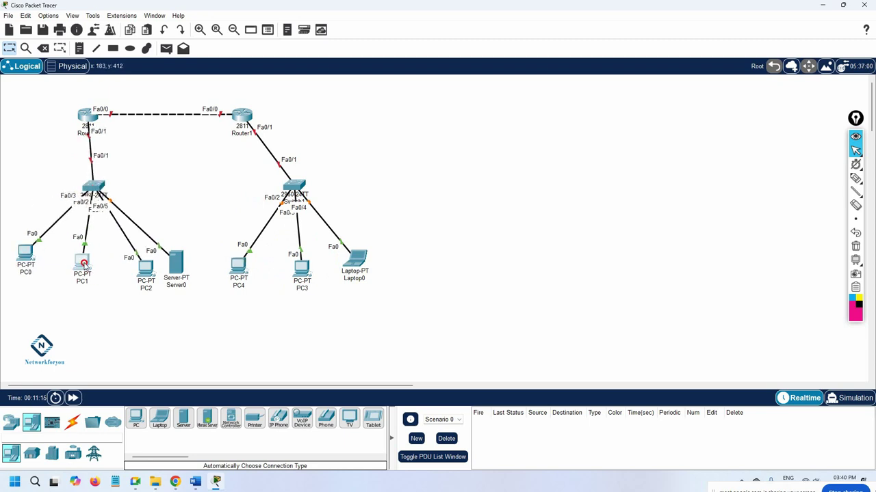
pyautogui.moveTo(144, 273); pyautogui.dragTo(133, 267)
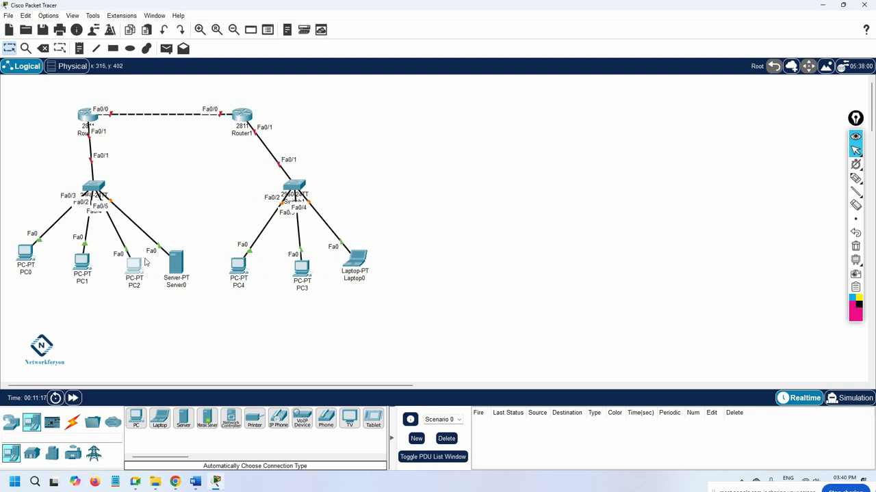
pyautogui.moveTo(92, 116); pyautogui.dragTo(104, 115)
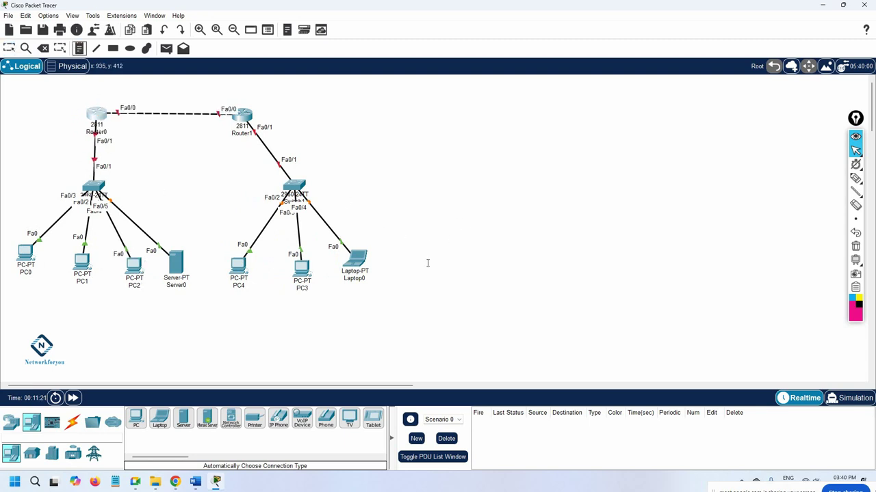
# Step: Label the link between the routers with 192.168.12.1/24 at Router0's Fa0/0 and 192.168.12.2/24 at Router1's Fa0/0
pyautogui.click(114, 96)
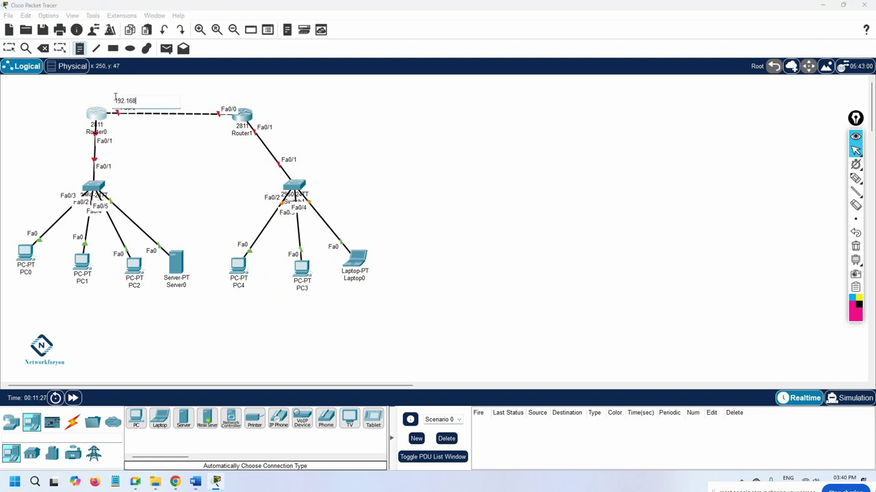
pyautogui.write('192.168.12.1/24')
pyautogui.click(218, 96)
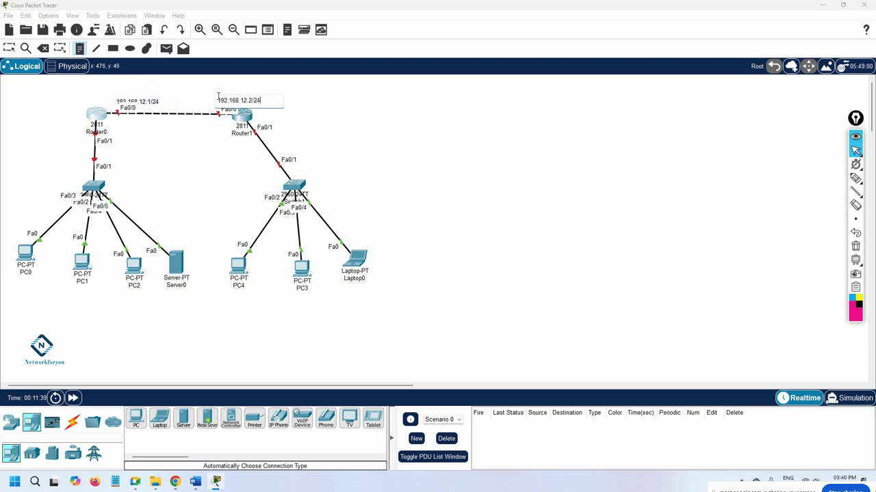
# Step: Label Router0's Fa0/1 with 192.168.1.1/24 and Router1's Fa0/1 with 192.168.2.1/24
pyautogui.click(37, 134)
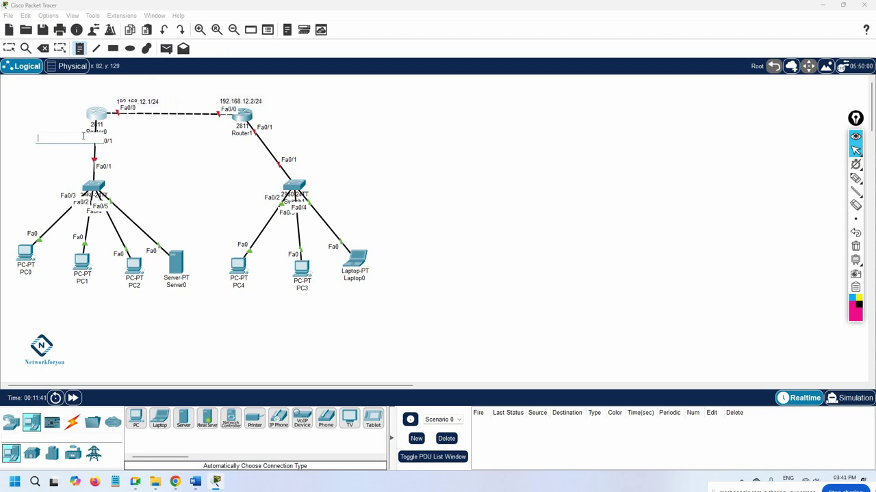
pyautogui.write('192.168.1.1/24')
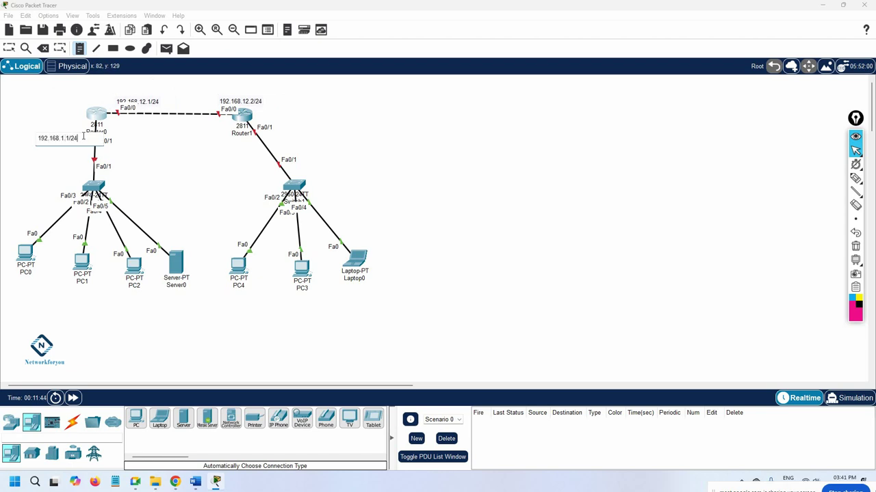
pyautogui.click(279, 127)
pyautogui.write('192.168.2.1/24')
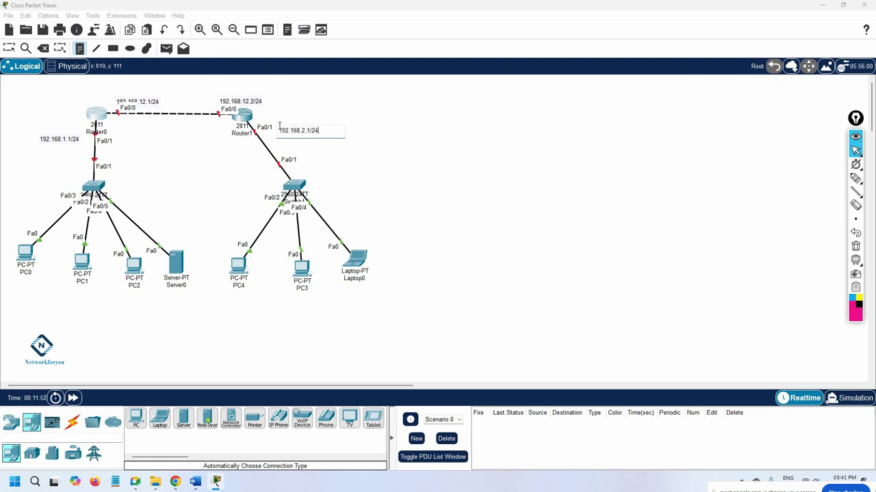
pyautogui.click(180, 160)
pyautogui.click(10, 49)
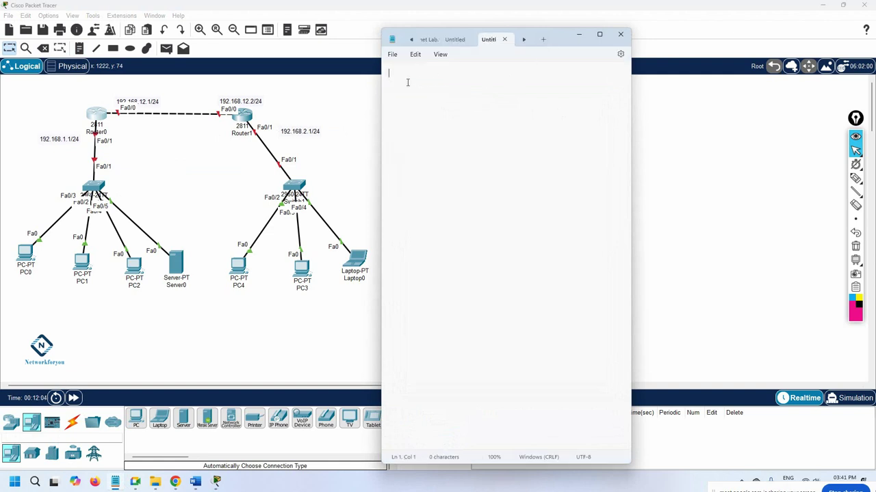
# Step: Switch to Notepad and start the blank note with the heading "!OSPF Configuration by using Interface Method"
pyautogui.write('!')
pyautogui.write('int')
pyautogui.press('BackSpace')
pyautogui.press('BackSpace')
pyautogui.press('BackSpace')
pyautogui.write('OSPF Configuration by u')
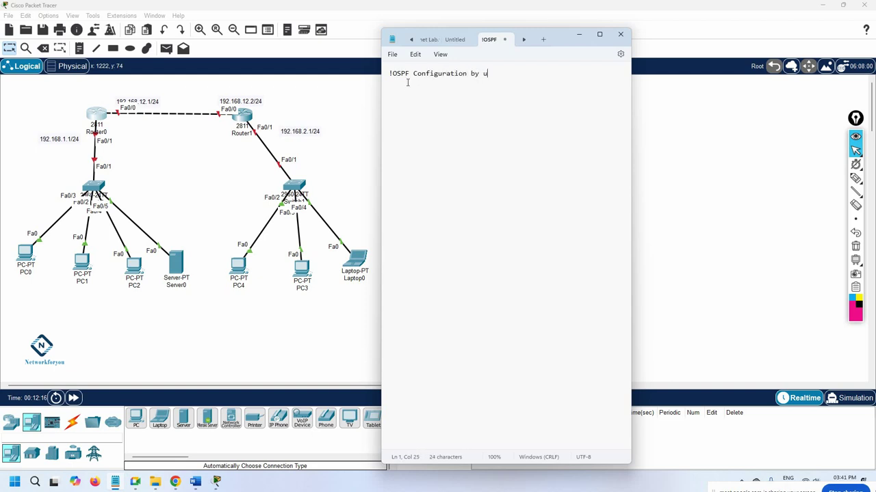
pyautogui.write('sing Interface Method;')
pyautogui.press('BackSpace')
# Step: Extend the heading with "(Conneting Head office to Branch with the help of OSPF):"
pyautogui.write('(')
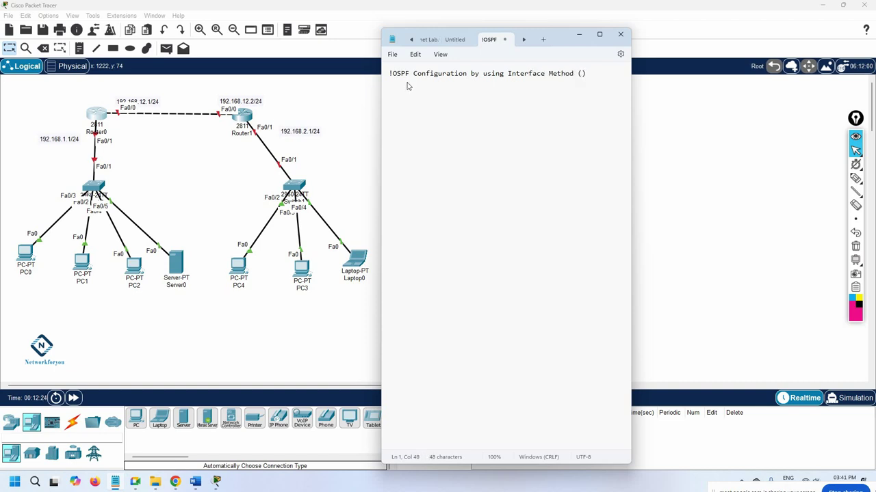
pyautogui.write('Conne')
pyautogui.write('ting Head')
pyautogui.write(' office to ')
pyautogui.write('Branch wi')
pyautogui.write('th the help')
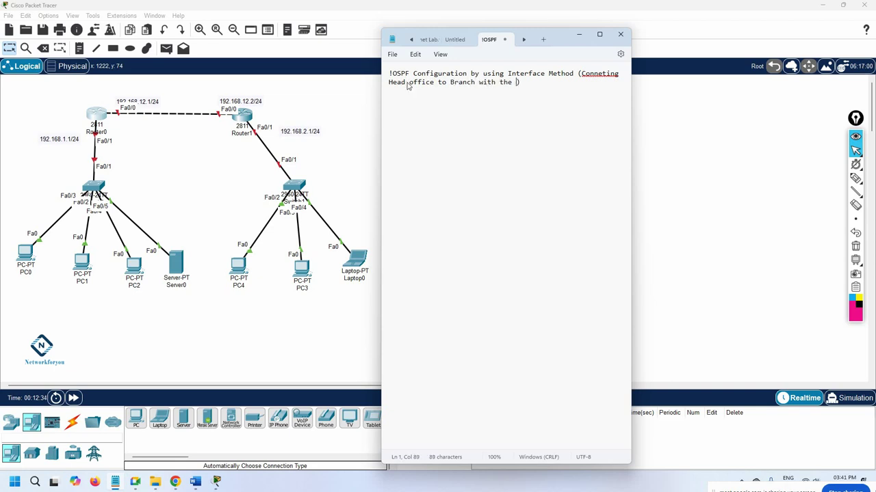
pyautogui.write(' of OSPF')
pyautogui.press('End')
pyautogui.write(':')
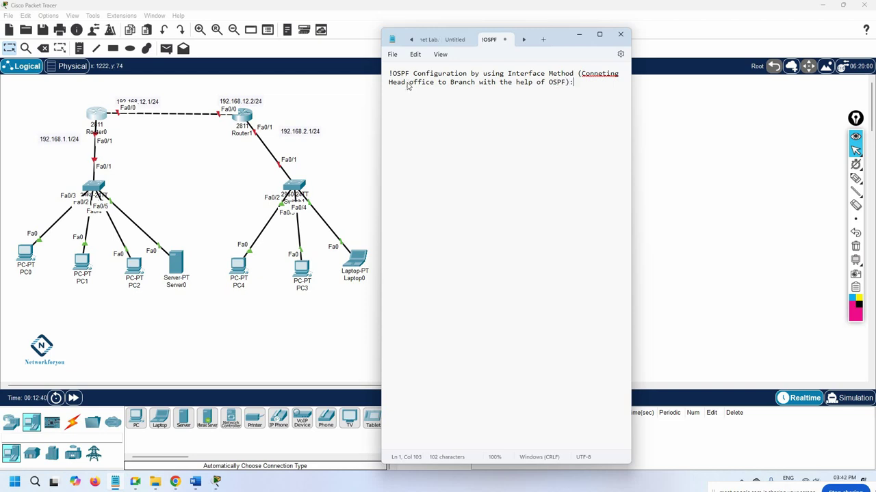
# Step: Correct the misspelled "Conneting" in the heading to "Connecting"
pyautogui.rightClick(593, 80)
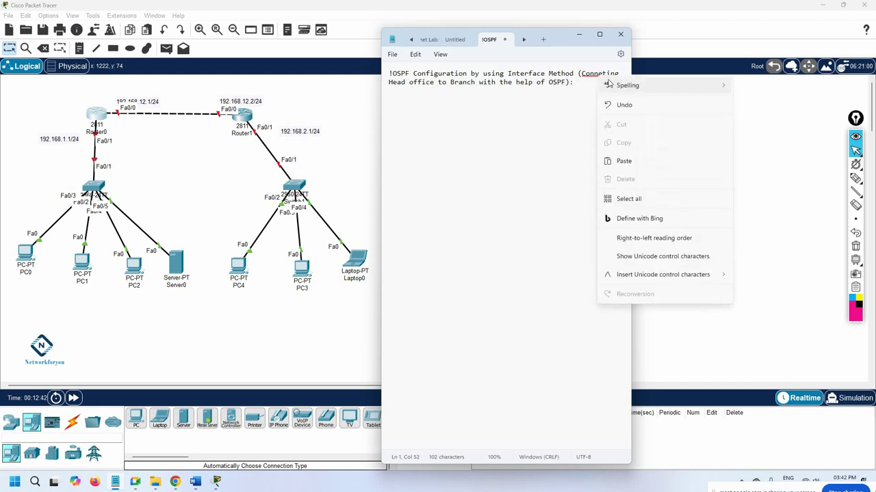
pyautogui.press('Escape')
pyautogui.press('Left')
pyautogui.press('Left')
pyautogui.press('Left')
pyautogui.press('Left')
pyautogui.press('Left')
pyautogui.press('Left')
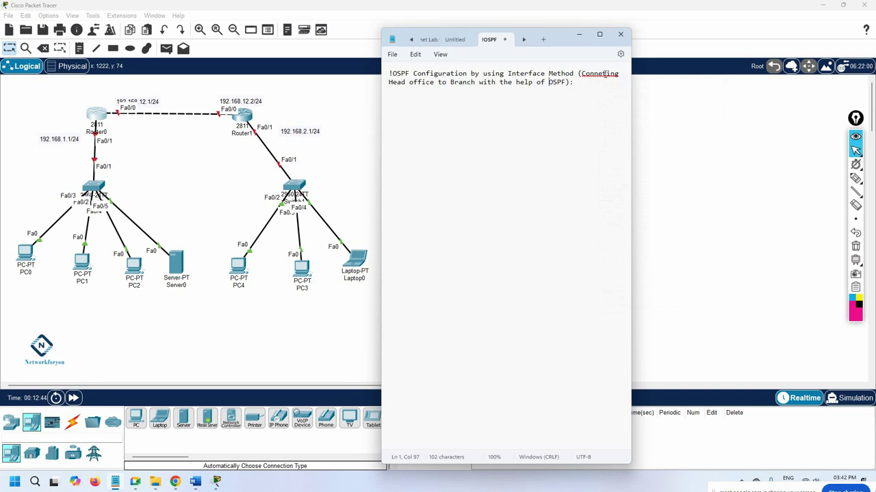
pyautogui.click(602, 74)
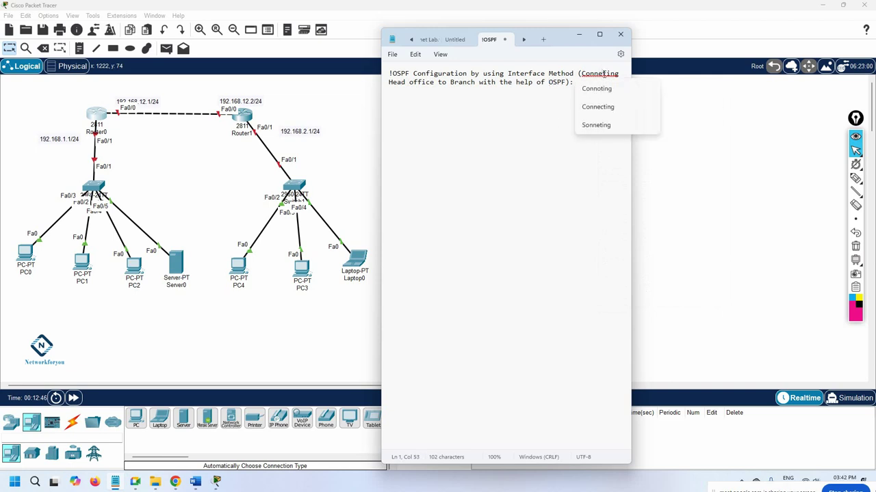
pyautogui.click(609, 108)
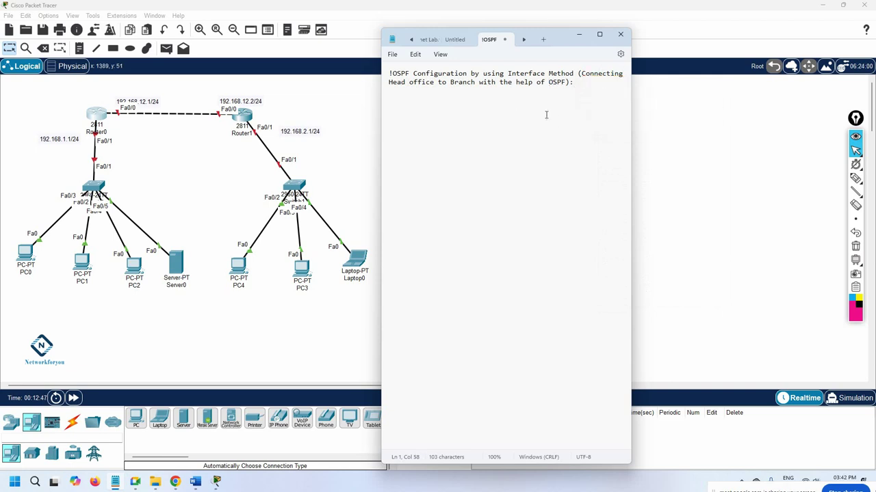
# Step: Below the heading, add "!R1 Configuration:" with the lines en, config t and hostname R1, and start an int line
pyautogui.click(595, 85)
pyautogui.press('Return')
pyautogui.press('Return')
pyautogui.write('!R')
pyautogui.write('1')
pyautogui.write(' Config')
pyautogui.write('uration:  en c')
pyautogui.write('onfig t ')
pyautogui.write('hos')
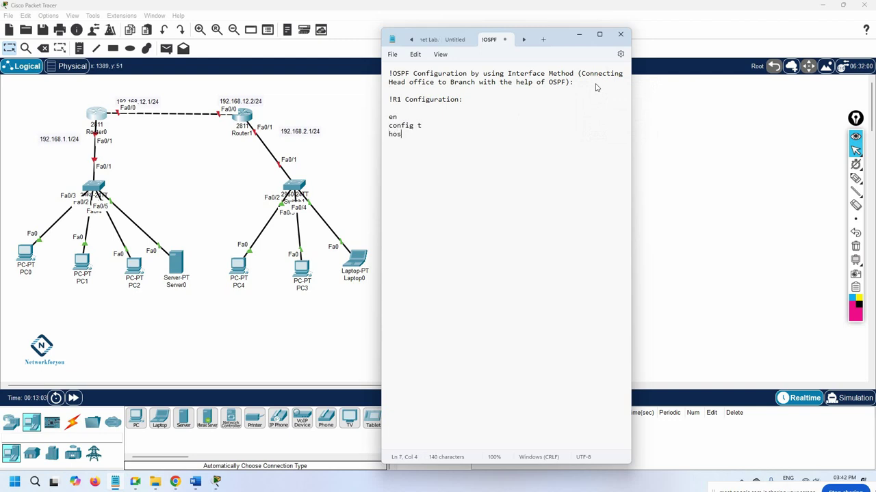
pyautogui.write('tname R1')
pyautogui.press('Return')
pyautogui.press('Return')
pyautogui.write('int')
# Step: Back in Packet Tracer, move the 192.168.12.1/24 label slightly higher above Router0's Fa0/0 link
pyautogui.click(135, 100)
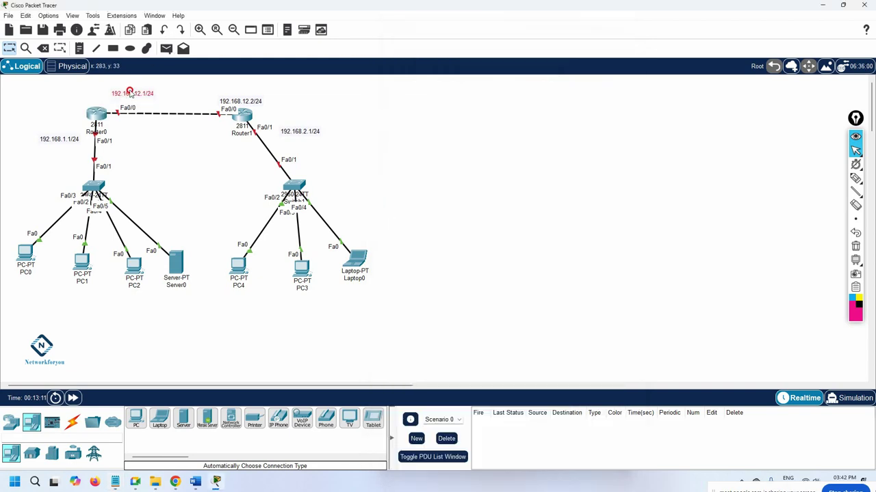
pyautogui.click(97, 116)
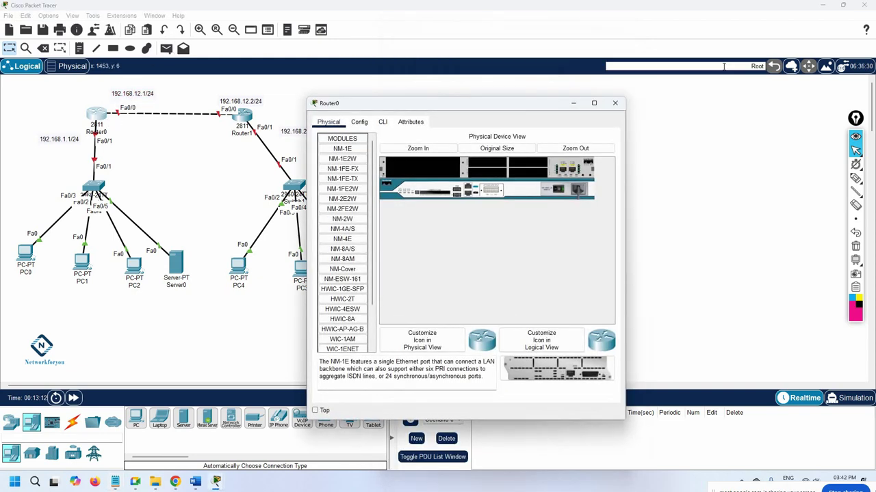
pyautogui.click(614, 103)
# Step: In the Notepad script, complete the int f0/0 block with ip add 192.168.12.1 255.255.255.0 and no sh
pyautogui.moveTo(111, 483)
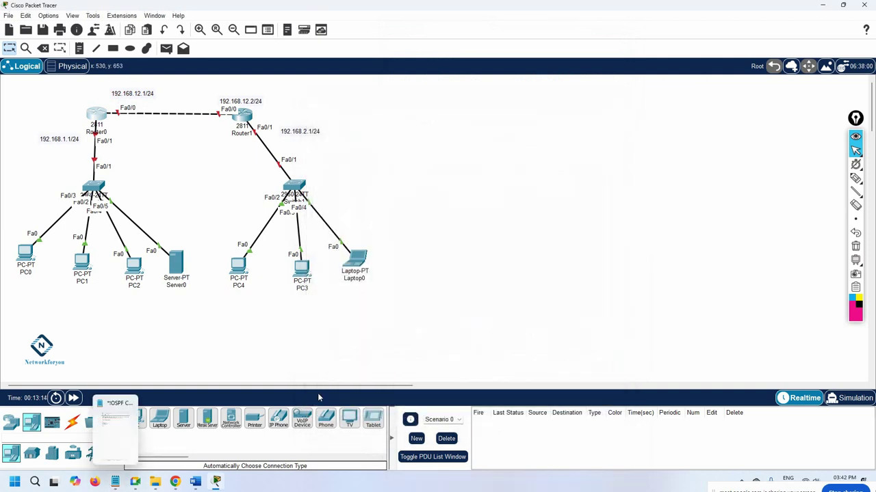
pyautogui.click(126, 452)
pyautogui.write('f0/0')
pyautogui.press('Return')
pyautogui.write('ip add 192.168.12.1 2')
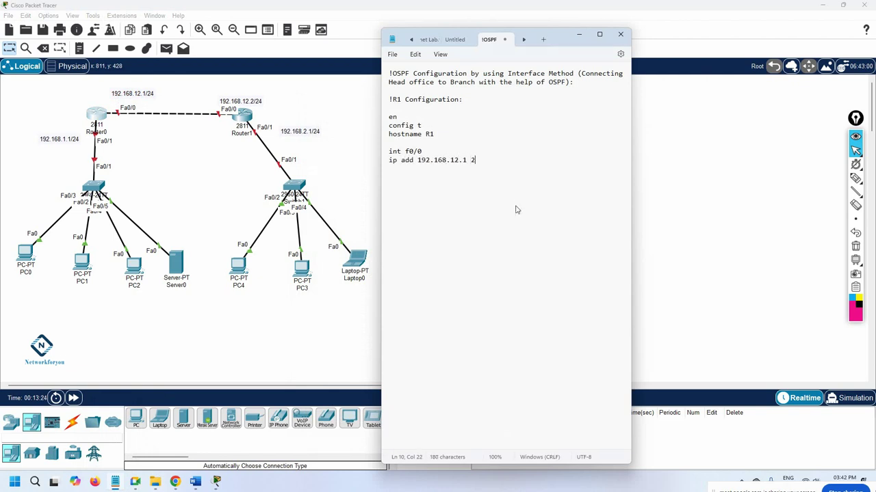
pyautogui.write('55.255.255.0')
pyautogui.press('Return')
pyautogui.write('no sh')
pyautogui.press('Return')
pyautogui.press('Return')
# Step: Add an int f0/1 block with ip add 192.168.1.1 255.255.255.0 and no sh
pyautogui.write('int ')
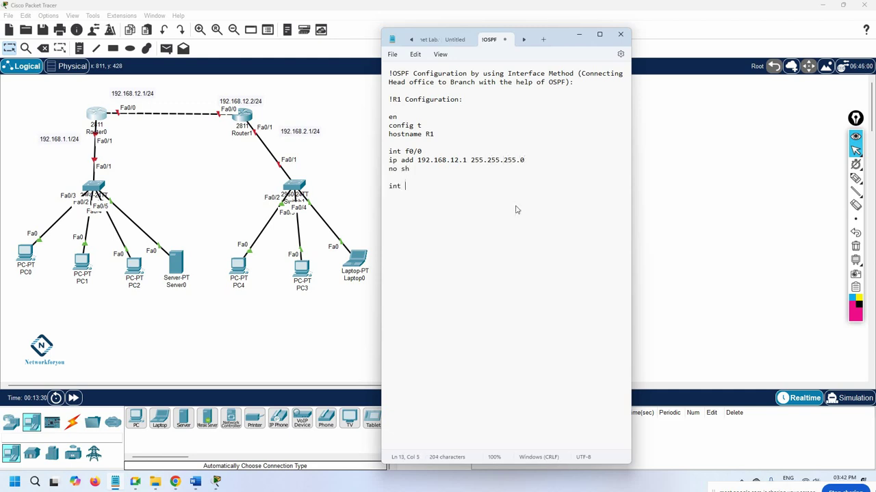
pyautogui.write('f')
pyautogui.write('0/1 ')
pyautogui.write('ip ad')
pyautogui.write('d 192.168.')
pyautogui.write('1.1 255')
pyautogui.write('.255')
pyautogui.write('.255.0')
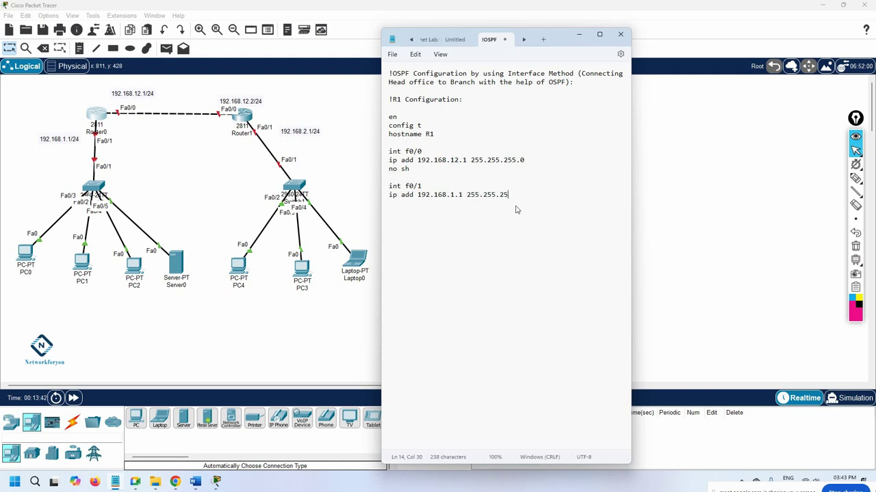
pyautogui.press('Return')
pyautogui.write('no sh')
pyautogui.press('Return')
# Step: Add the line router ospf 1 below the interface blocks
pyautogui.write('route')
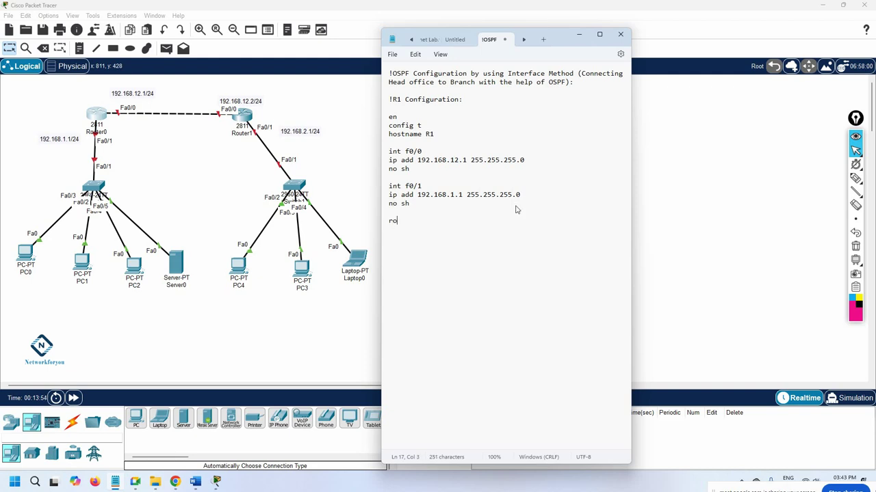
pyautogui.write('pf 1')
pyautogui.press('Return')
pyautogui.press('Return')
pyautogui.write('network')
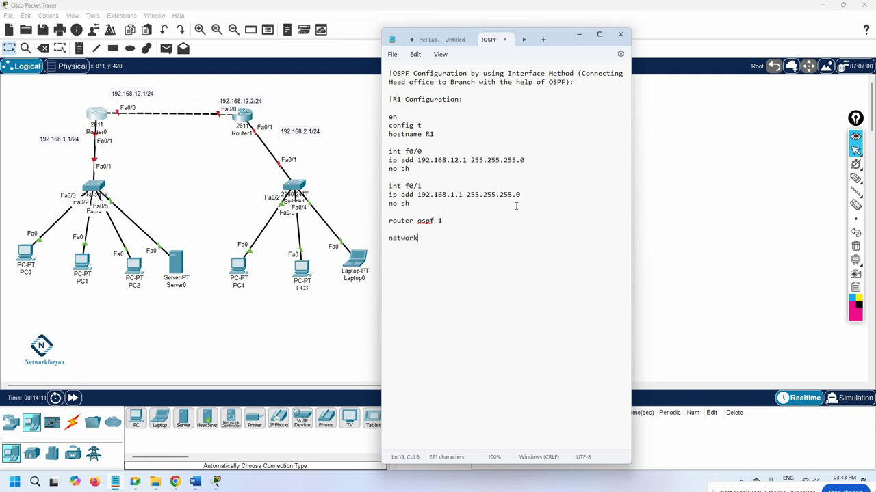
pyautogui.press('BackSpace')
pyautogui.press('BackSpace')
pyautogui.press('BackSpace')
pyautogui.press('BackSpace')
pyautogui.press('BackSpace')
pyautogui.press('BackSpace')
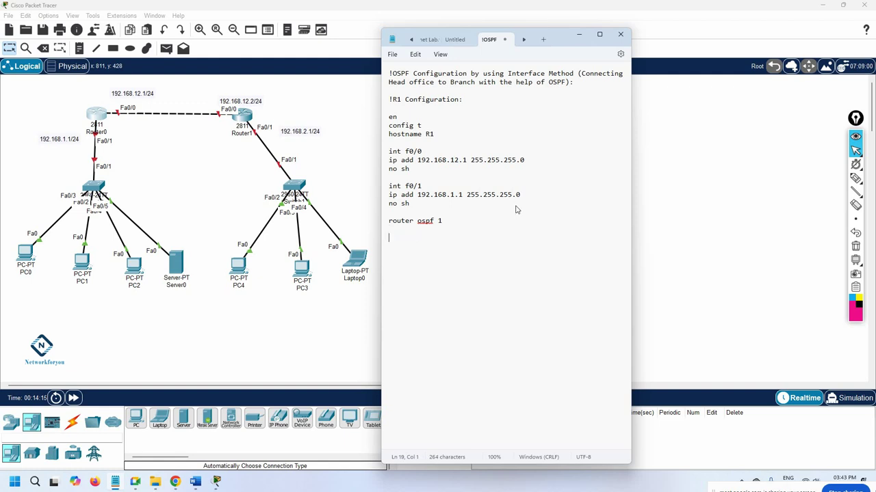
pyautogui.press('Return')
pyautogui.press('BackSpace')
# Step: Add an OSPF interface block with int f0/0 and ip ospf 1 area 0 below the router ospf line
pyautogui.write('int f0/0')
pyautogui.press('Return')
pyautogui.write('ip ospf 1')
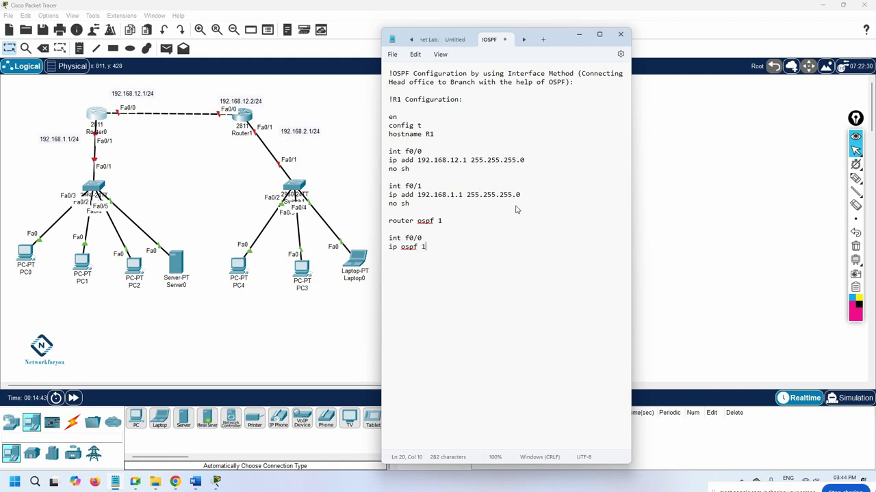
pyautogui.write(' area 0')
pyautogui.press('Return')
pyautogui.press('Return')
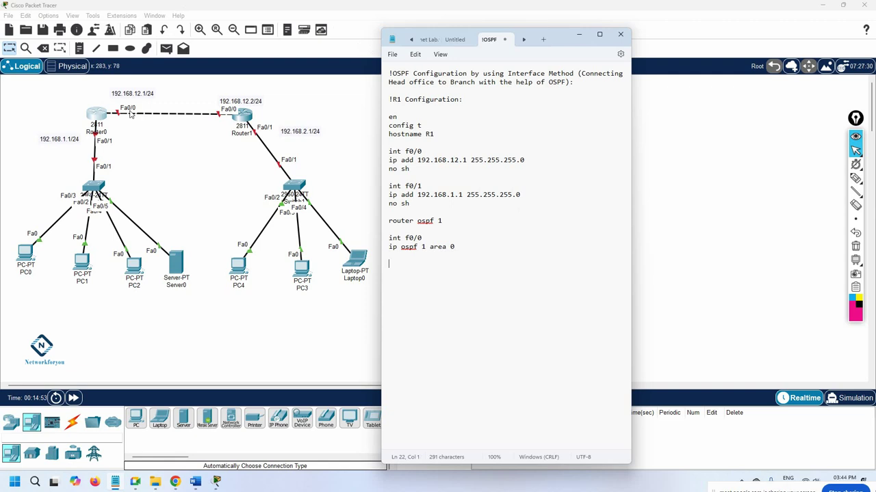
# Step: Examine the int f0/0 OSPF lines, comparing their process number with router ospf 1 and checking the area number
pyautogui.moveTo(422, 238); pyautogui.dragTo(389, 238)
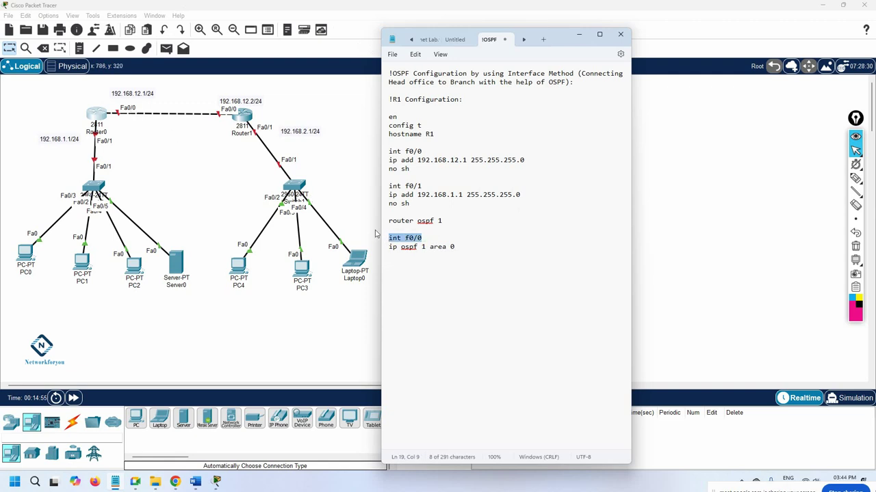
pyautogui.tripleClick(389, 247)
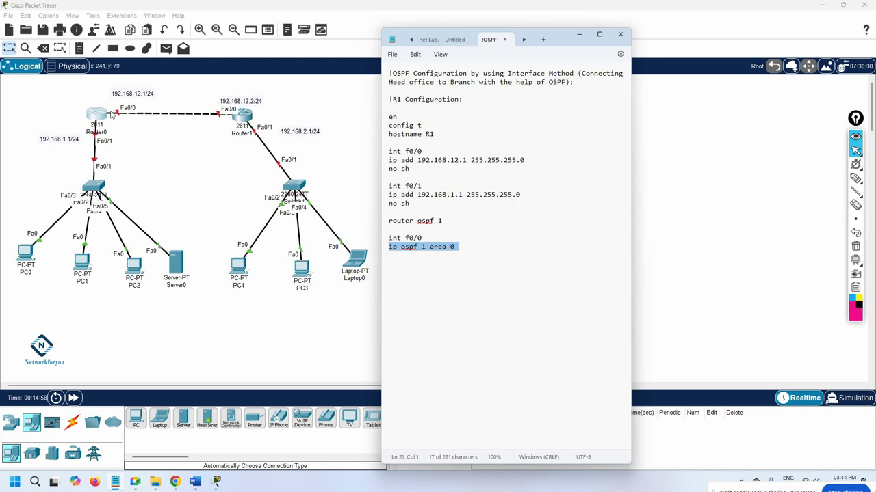
pyautogui.press('Right')
pyautogui.doubleClick(440, 221)
pyautogui.doubleClick(423, 246)
pyautogui.doubleClick(451, 247)
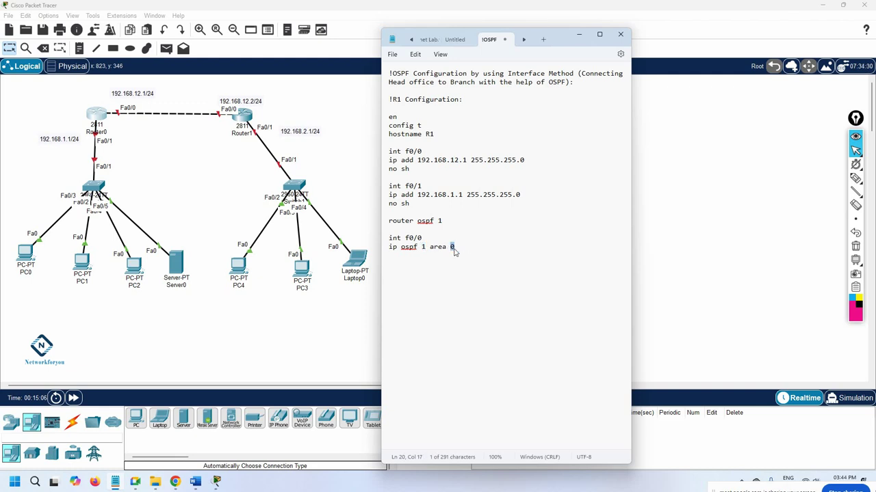
pyautogui.doubleClick(440, 221)
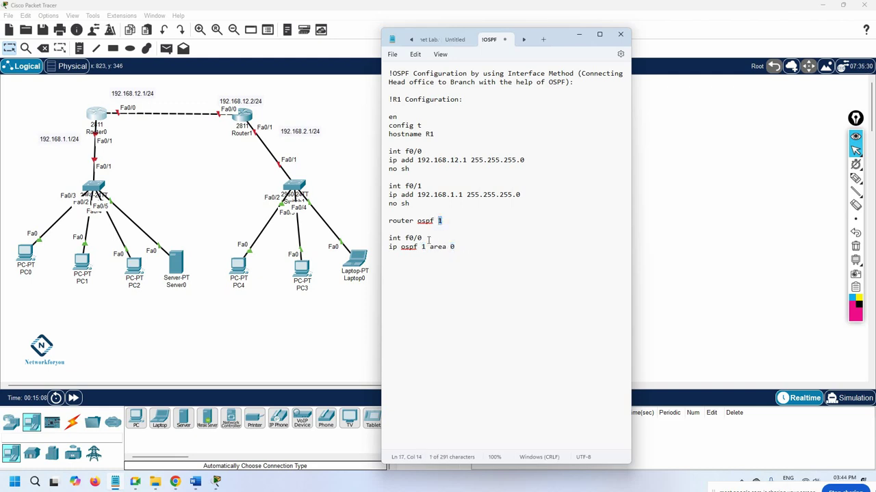
pyautogui.doubleClick(424, 247)
pyautogui.click(420, 274)
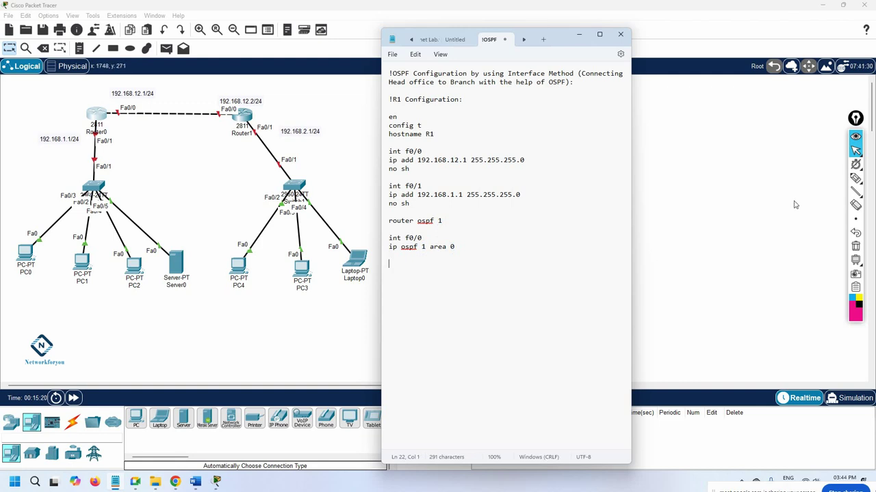
# Step: Mark the ip ospf line and Router0's Fa0/0 and Fa0/1 with the pen, handwrite "network", and clear all markings
pyautogui.click(855, 178)
pyautogui.moveTo(457, 246); pyautogui.dragTo(470, 241)
pyautogui.moveTo(140, 109)
pyautogui.mouseDown()
pyautogui.moveTo(117, 98)
pyautogui.moveTo(117, 126)
pyautogui.moveTo(142, 96)
pyautogui.mouseUp()
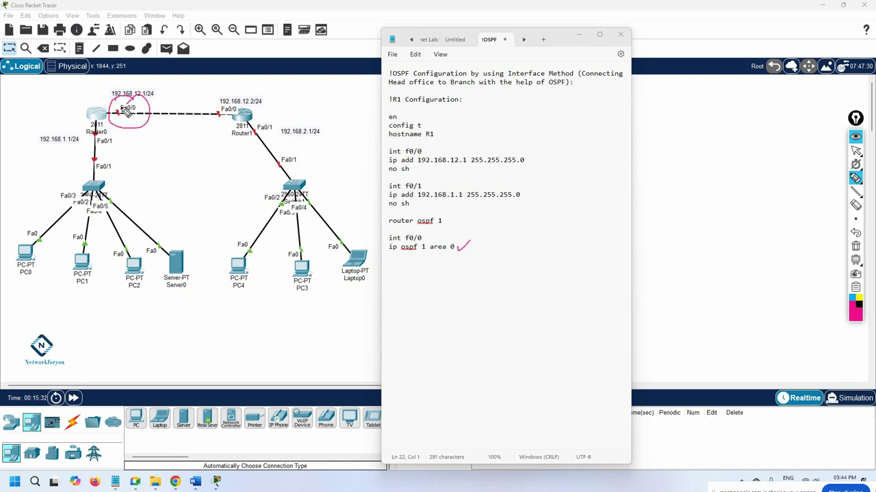
pyautogui.moveTo(109, 137)
pyautogui.mouseDown()
pyautogui.moveTo(96, 145)
pyautogui.moveTo(111, 134)
pyautogui.mouseUp()
pyautogui.moveTo(113, 144); pyautogui.dragTo(130, 140)
pyautogui.moveTo(421, 282)
pyautogui.mouseDown()
pyautogui.moveTo(453, 258)
pyautogui.moveTo(456, 275)
pyautogui.moveTo(506, 270)
pyautogui.mouseUp()
pyautogui.moveTo(450, 262); pyautogui.dragTo(456, 260)
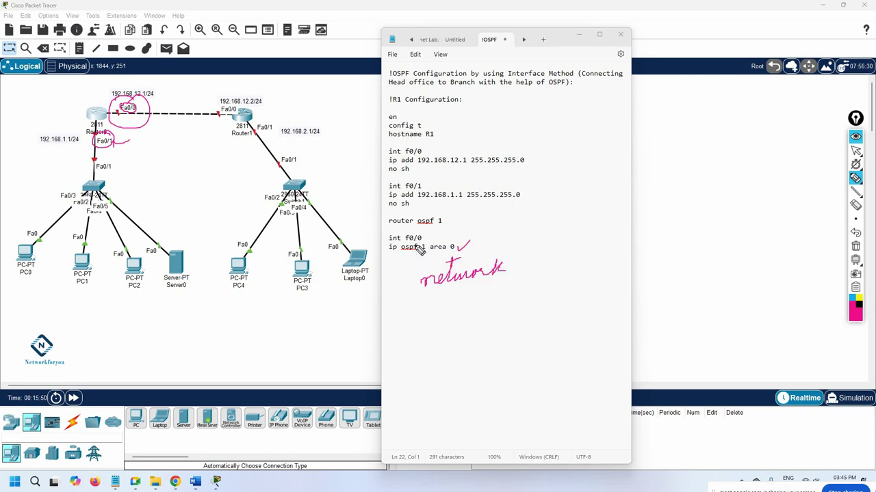
pyautogui.click(855, 247)
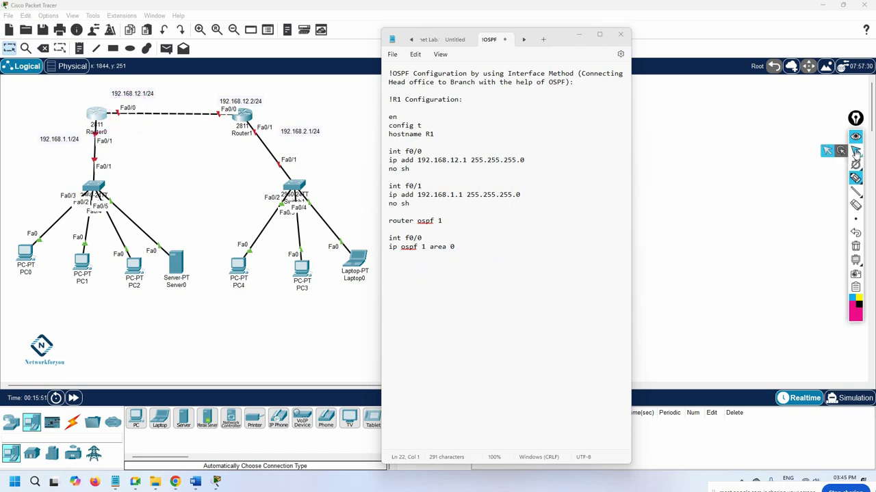
pyautogui.click(855, 152)
# Step: Duplicate the int f0/0 OSPF block below itself and change the copy's interface to f0/1
pyautogui.click(472, 256)
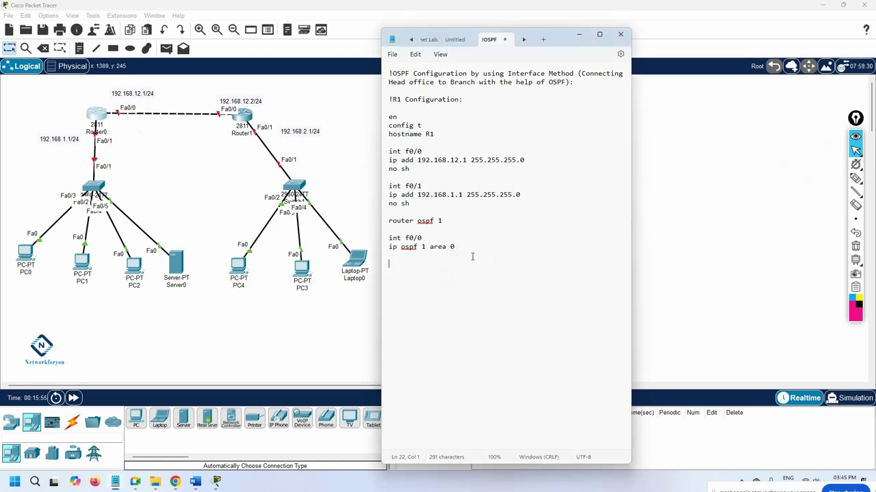
pyautogui.moveTo(453, 247); pyautogui.dragTo(376, 240)
pyautogui.hotkey('ctrl', 'c')
pyautogui.click(399, 266)
pyautogui.hotkey('ctrl', 'v')
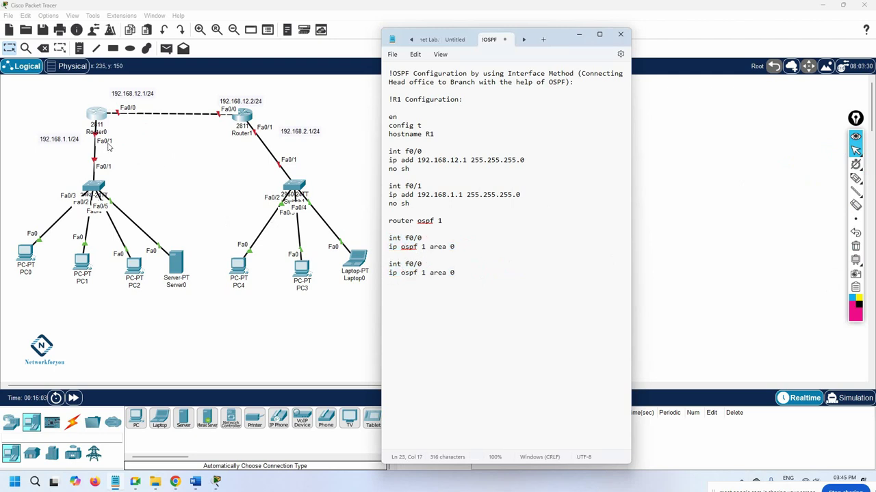
pyautogui.doubleClick(418, 264)
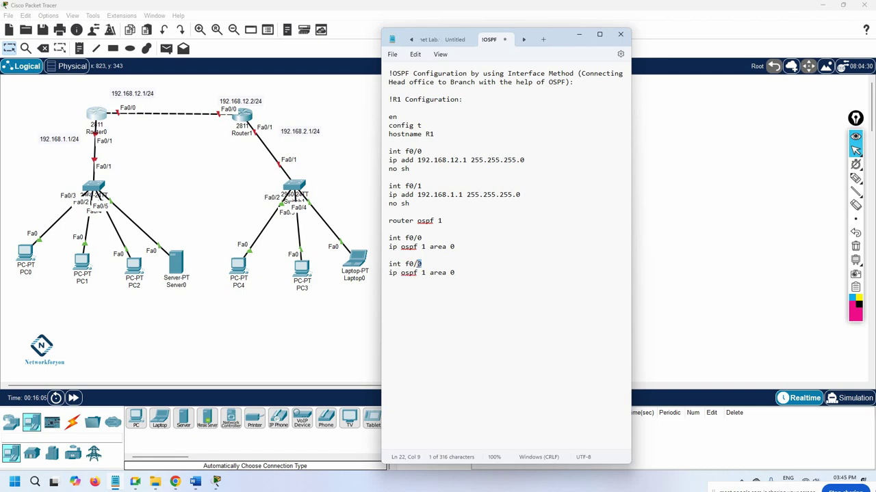
pyautogui.write('1')
# Step: Examine the process number in router ospf 1 and the area numbers in both ip ospf lines
pyautogui.moveTo(455, 273); pyautogui.dragTo(390, 275)
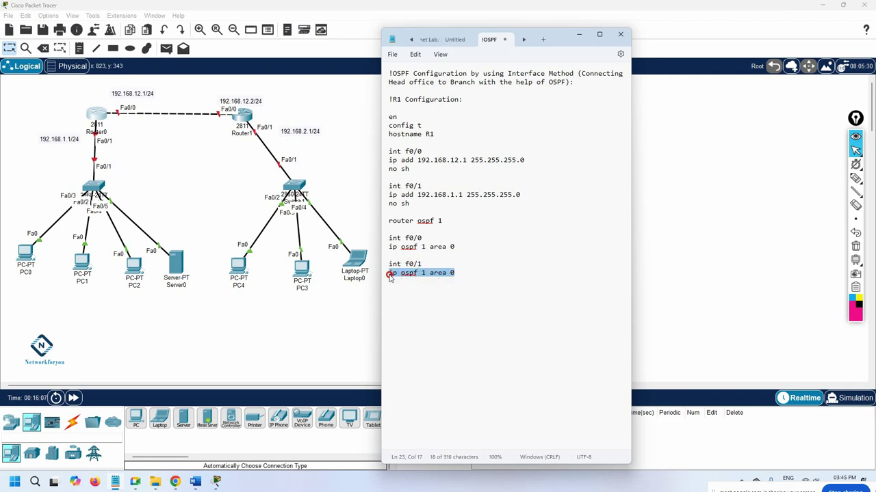
pyautogui.doubleClick(440, 221)
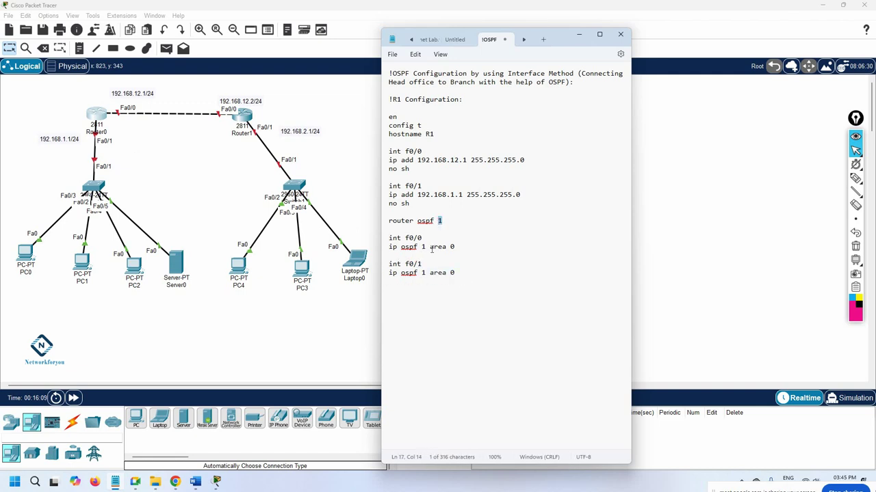
pyautogui.click(453, 247)
pyautogui.doubleClick(452, 246)
pyautogui.doubleClick(453, 273)
# Step: Add a dashed separator line below the R1 script, leaving one blank line before it
pyautogui.click(469, 273)
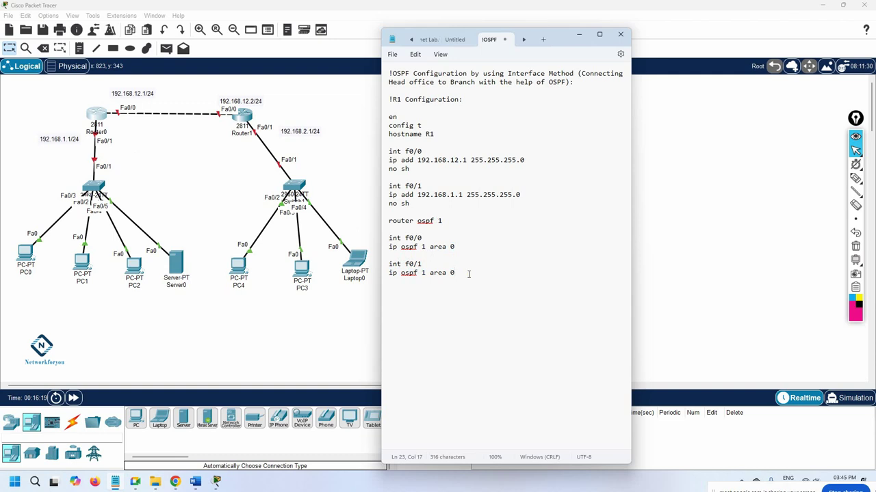
pyautogui.press('Return')
pyautogui.press('Return')
pyautogui.write('-')
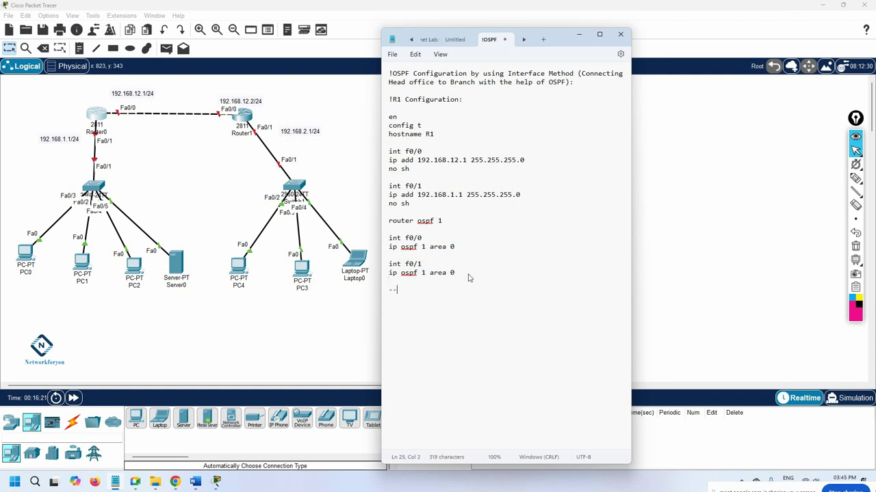
pyautogui.write('----------------------------------------')
# Step: Copy the whole R1 script, open Router0's command line in Packet Tracer and answer no to the initial configuration dialog
pyautogui.moveTo(453, 273); pyautogui.dragTo(386, 101)
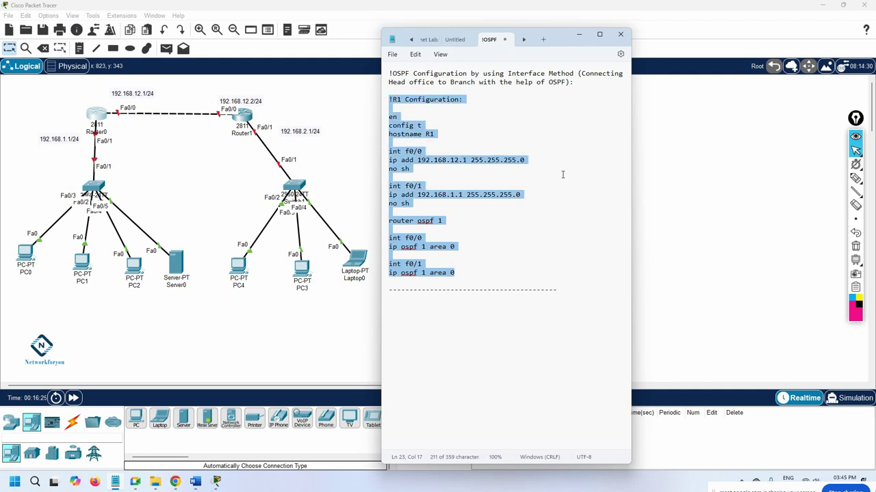
pyautogui.click(104, 118)
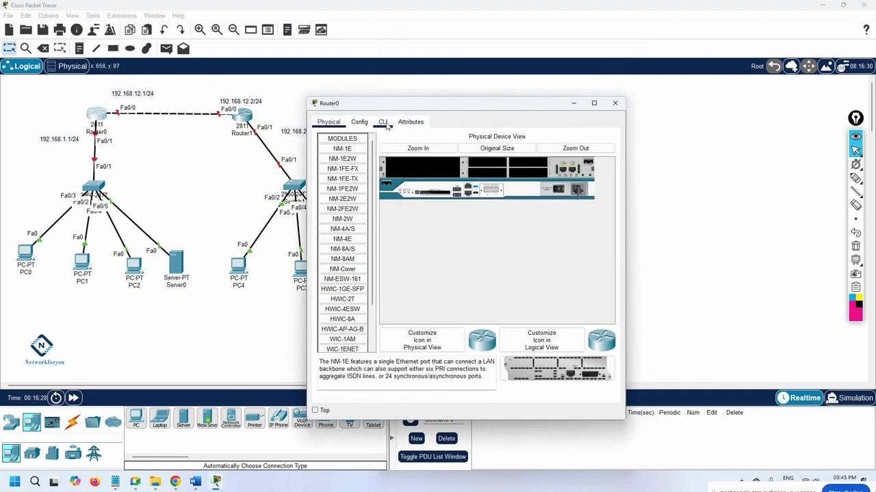
pyautogui.click(383, 122)
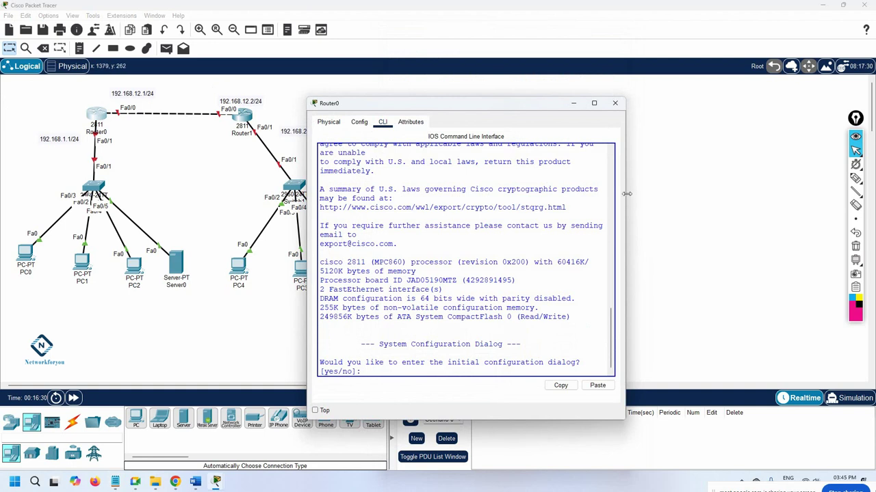
pyautogui.moveTo(625, 192); pyautogui.dragTo(813, 195)
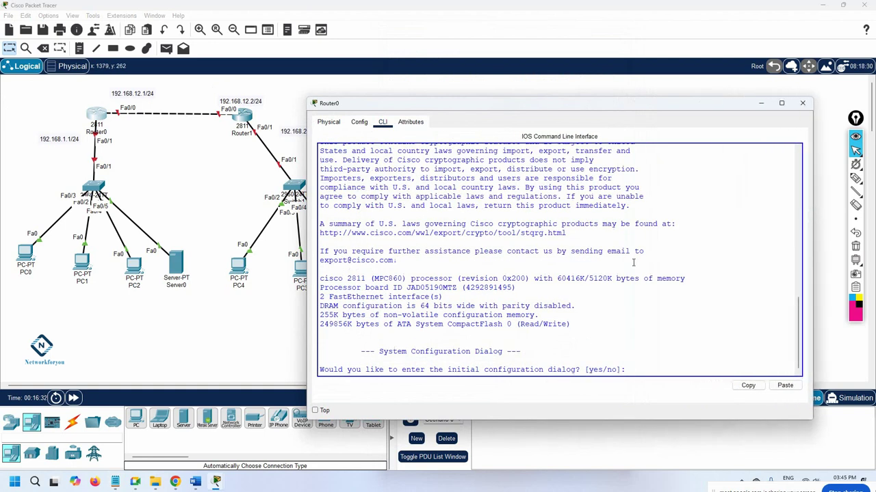
pyautogui.write('no')
pyautogui.press('Return')
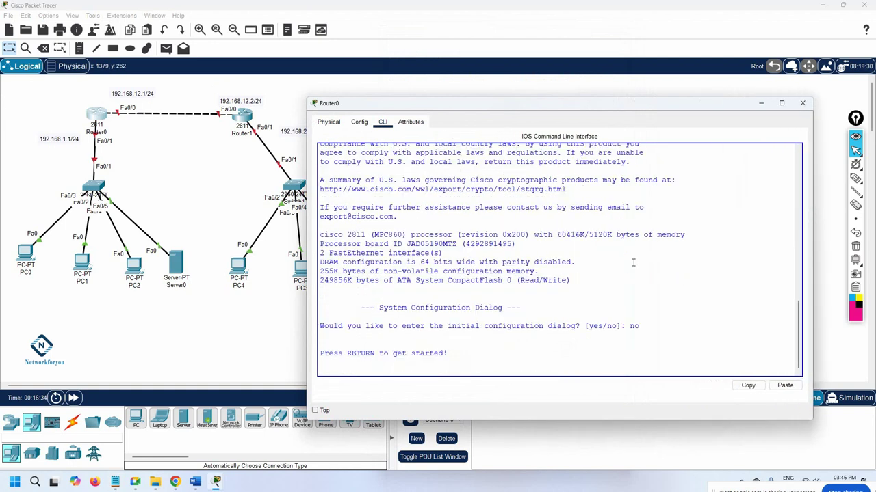
# Step: Start Router0's command prompt and paste the copied R1 script into it
pyautogui.press('Return')
pyautogui.press('Return')
pyautogui.press('Return')
pyautogui.press('Return')
pyautogui.press('Return')
pyautogui.press('Return')
pyautogui.press('Return')
pyautogui.press('Return')
pyautogui.press('Return')
pyautogui.press('Return')
pyautogui.press('Return')
pyautogui.press('Return')
pyautogui.press('Return')
pyautogui.rightClick(502, 251)
pyautogui.click(512, 266)
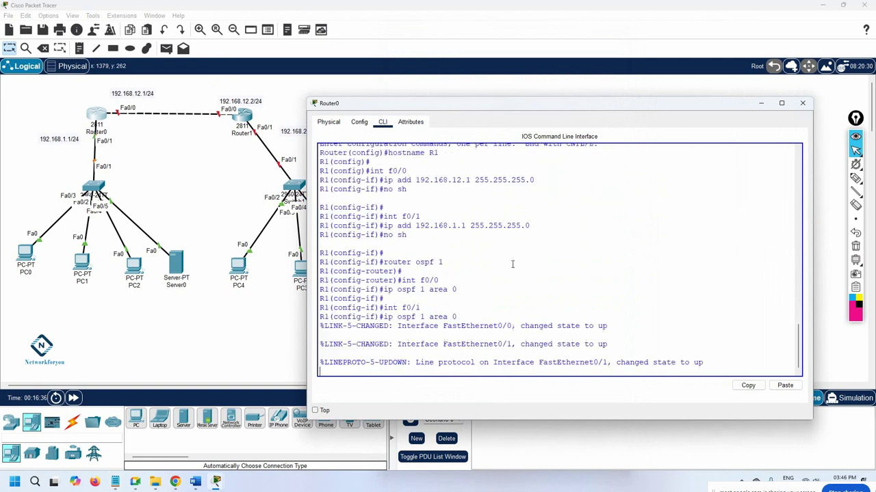
# Step: Examine the hostname, interface address and OSPF commands pasted into Router0's command line
pyautogui.scroll(2, 507, 230)
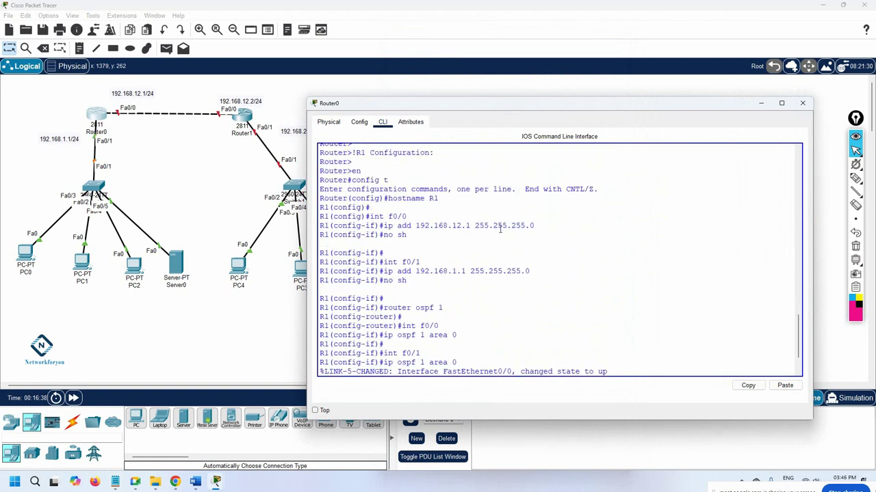
pyautogui.moveTo(387, 198); pyautogui.dragTo(424, 197)
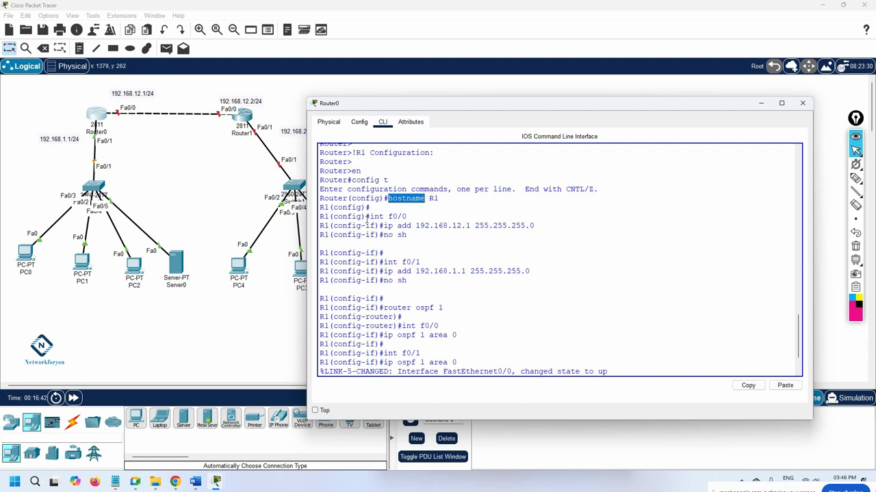
pyautogui.moveTo(372, 216)
pyautogui.mouseDown()
pyautogui.moveTo(405, 216)
pyautogui.moveTo(408, 234)
pyautogui.moveTo(368, 214)
pyautogui.mouseUp()
pyautogui.moveTo(408, 281); pyautogui.dragTo(277, 246)
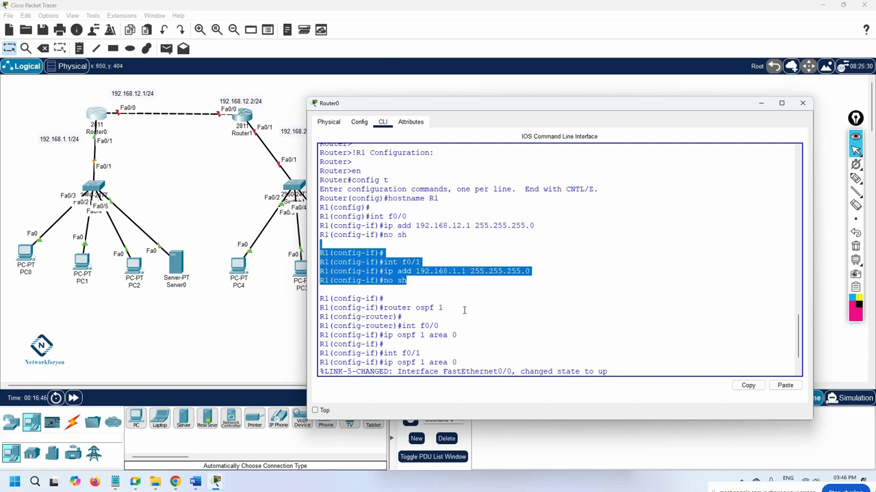
pyautogui.moveTo(470, 342); pyautogui.dragTo(401, 299)
# Step: Finish the last pasted command, leave configuration mode on R1 and save the configuration with wr
pyautogui.click(542, 360)
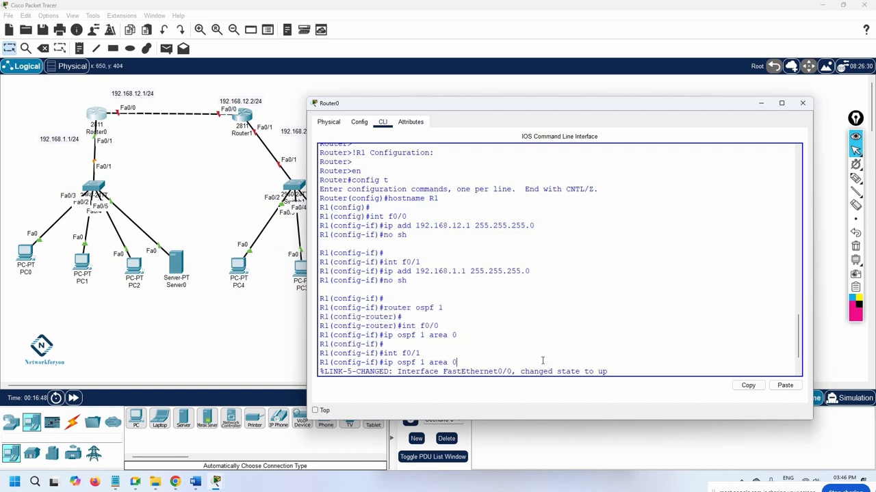
pyautogui.press('Return')
pyautogui.press('Return')
pyautogui.press('Return')
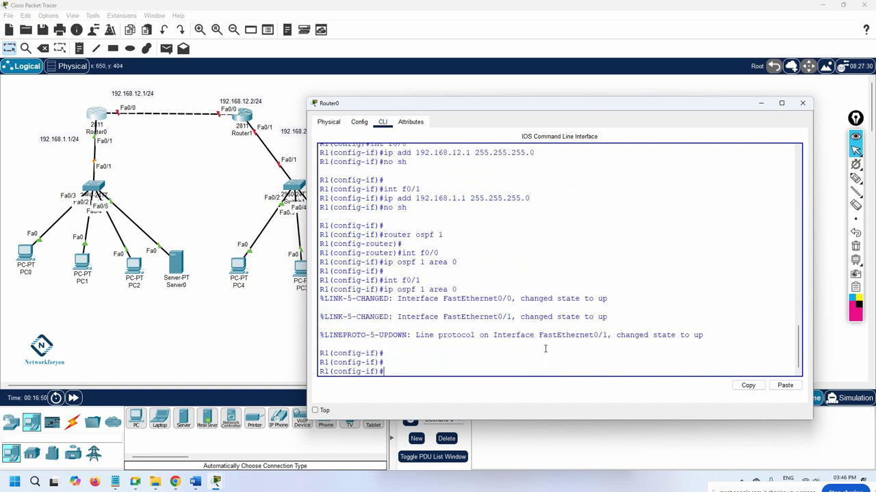
pyautogui.hotkey('ctrl', 'z')
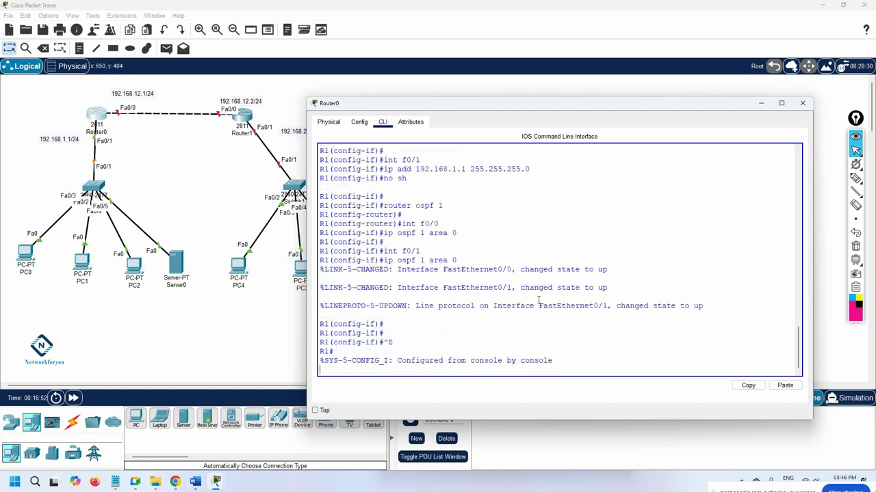
pyautogui.press('Return')
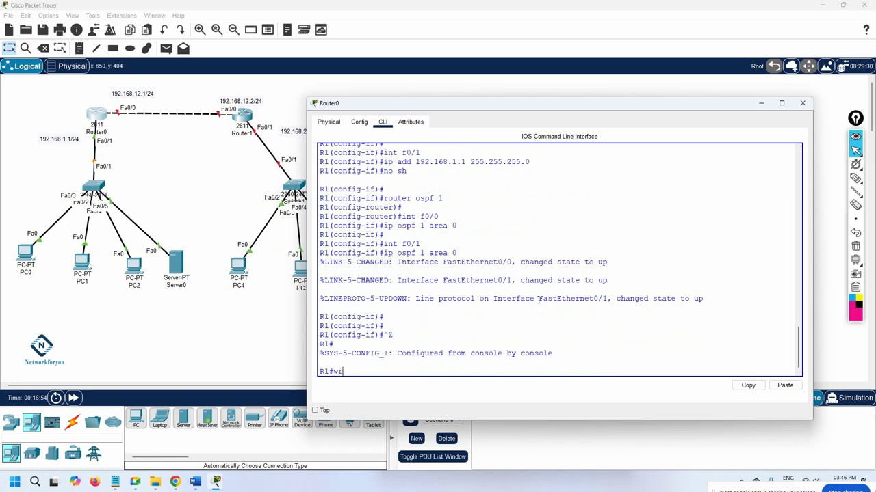
pyautogui.write('wr')
pyautogui.press('Return')
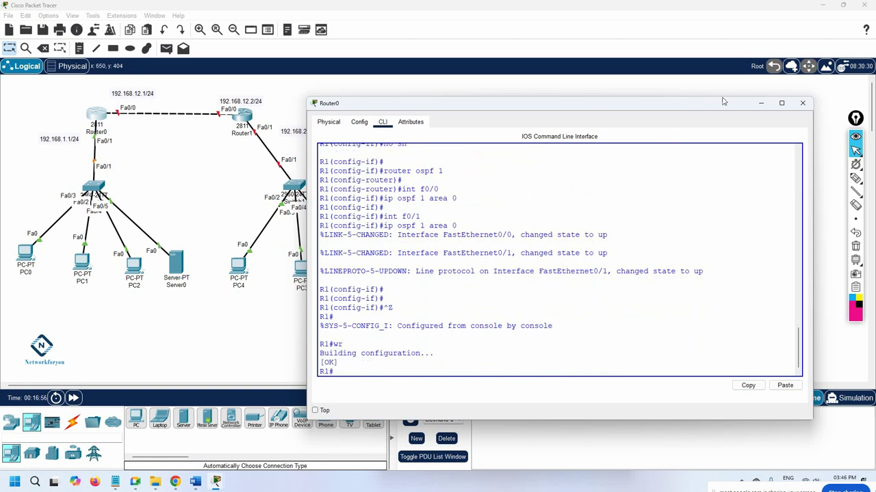
# Step: Minimize Router0, switch back to Notepad and paste a copy of the R1 script below the dashed line
pyautogui.click(761, 103)
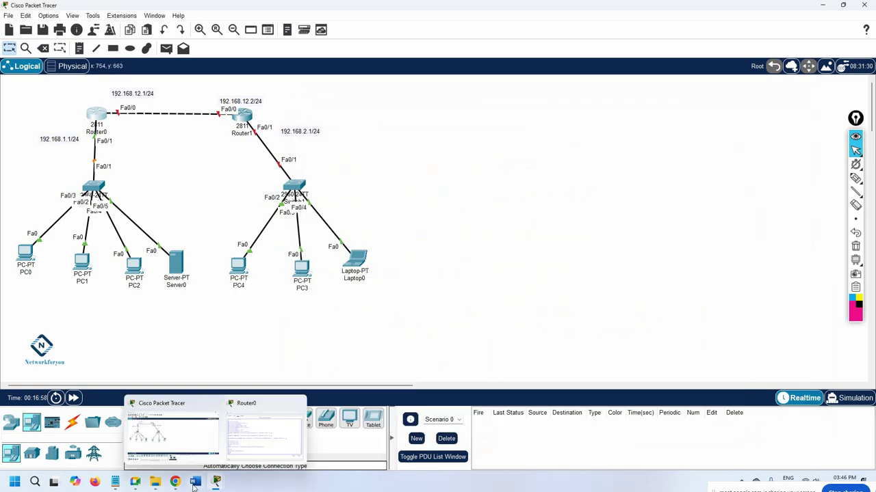
pyautogui.click(116, 482)
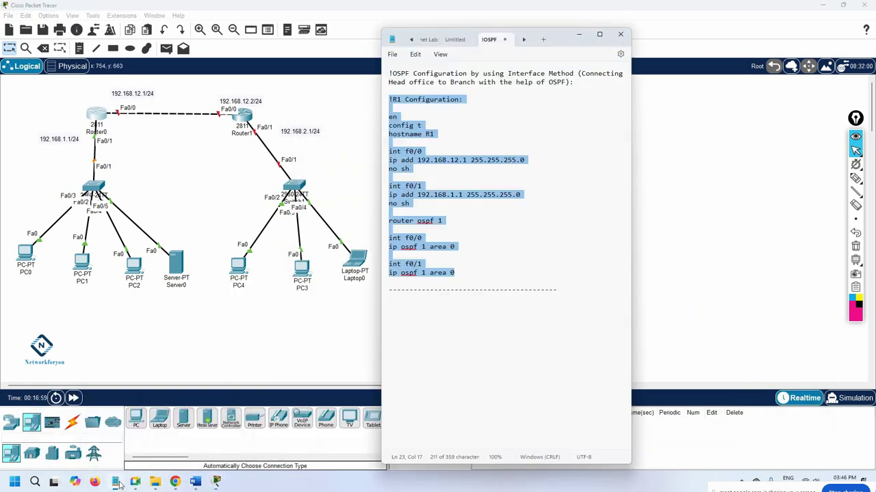
pyautogui.rightClick(456, 263)
pyautogui.click(455, 258)
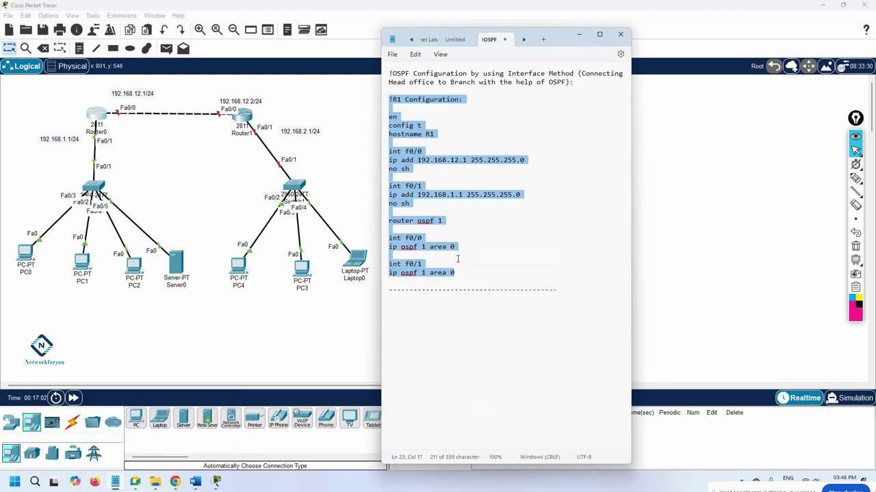
pyautogui.click(566, 292)
pyautogui.press('Return')
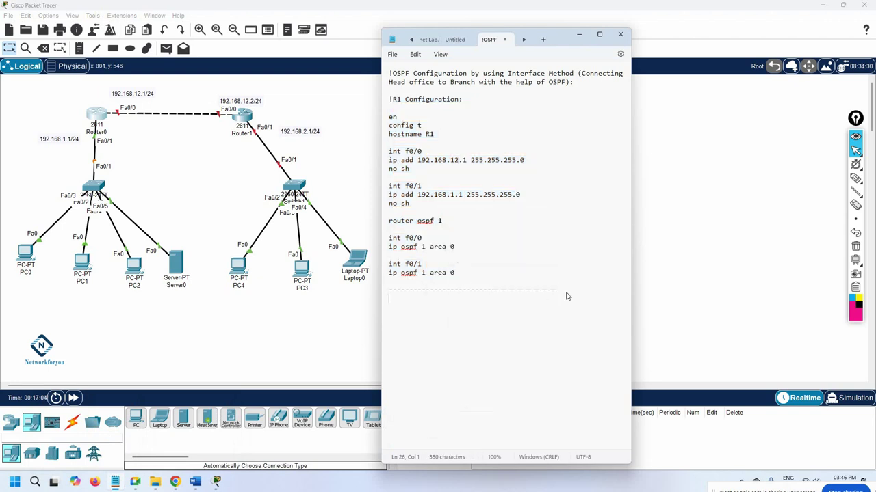
pyautogui.hotkey('ctrl', 'v')
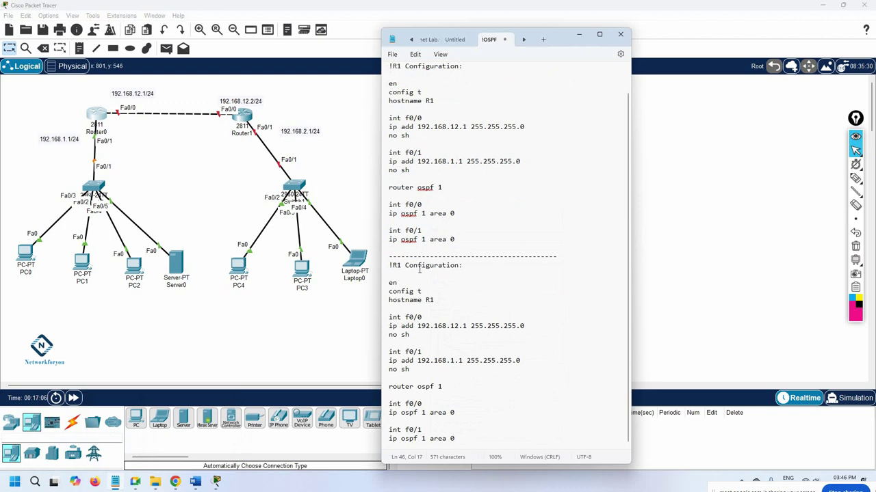
# Step: Change the heading and the hostname in the copied script to R2
pyautogui.doubleClick(400, 266)
pyautogui.write('R2')
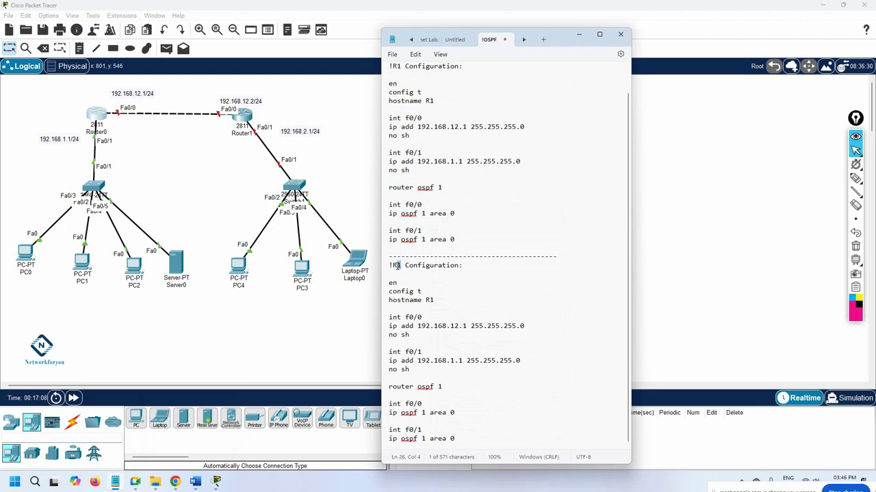
pyautogui.doubleClick(430, 300)
pyautogui.write('R2')
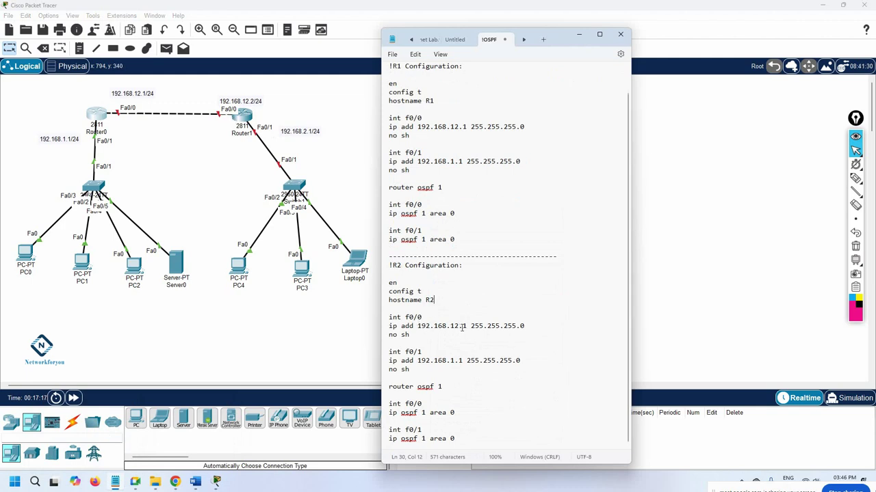
# Step: In the R2 script, set the f0/0 address to 192.168.12.2 and the f0/1 address to 192.168.2.1
pyautogui.moveTo(462, 327); pyautogui.dragTo(467, 328)
pyautogui.write('2')
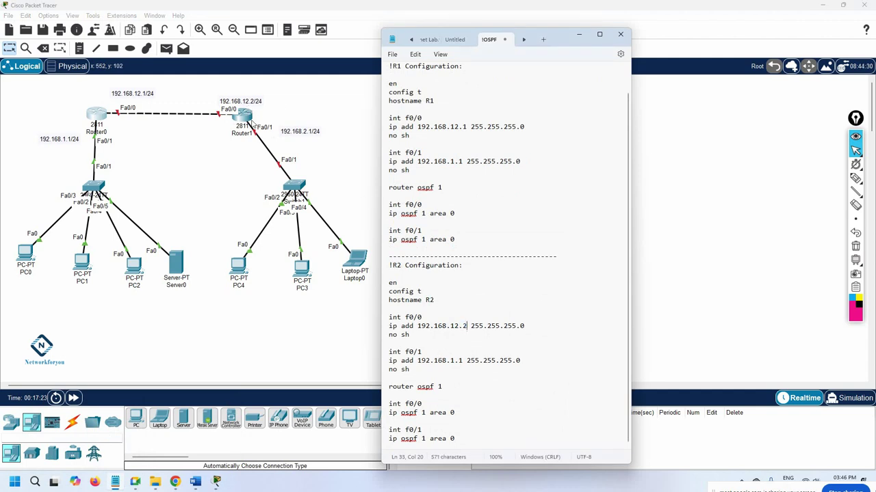
pyautogui.doubleClick(453, 361)
pyautogui.write('2')
# Step: Examine the R2 script's router ospf 1 line and compare its process number with the ip ospf lines
pyautogui.scroll(1, 468, 363)
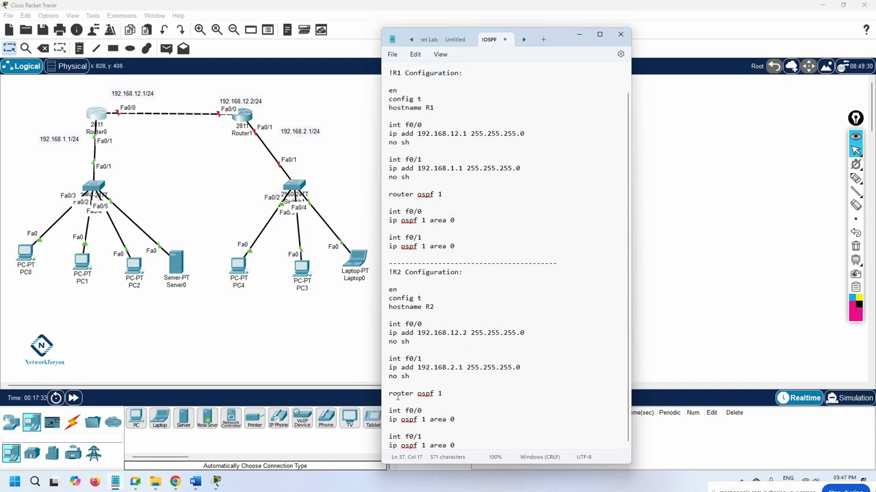
pyautogui.moveTo(389, 396); pyautogui.dragTo(445, 404)
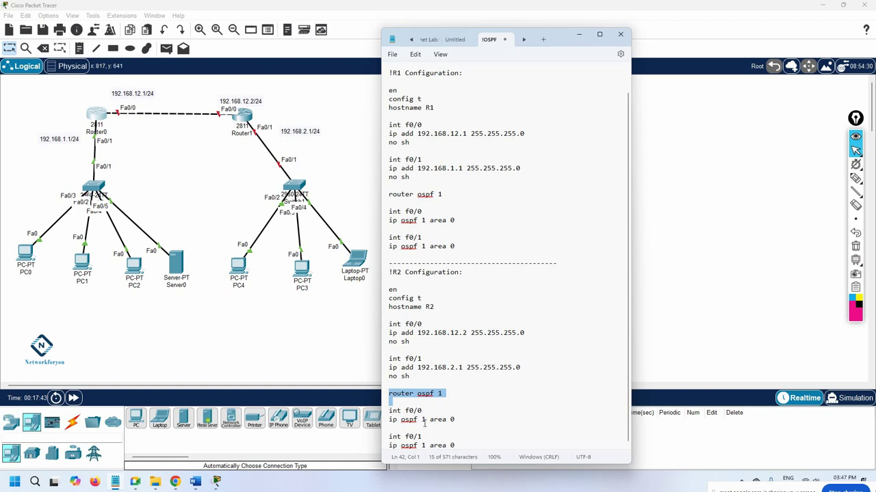
pyautogui.click(451, 422)
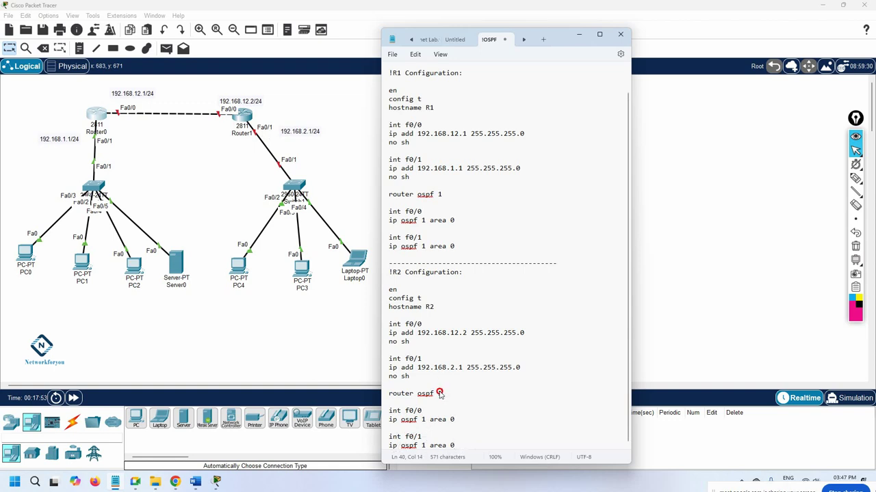
pyautogui.doubleClick(422, 420)
pyautogui.click(446, 395)
pyautogui.doubleClick(442, 395)
pyautogui.doubleClick(423, 420)
# Step: Copy the whole R2 script from Notepad, switch to Packet Tracer and open Router1's command line in a widened window
pyautogui.moveTo(470, 445); pyautogui.dragTo(383, 273)
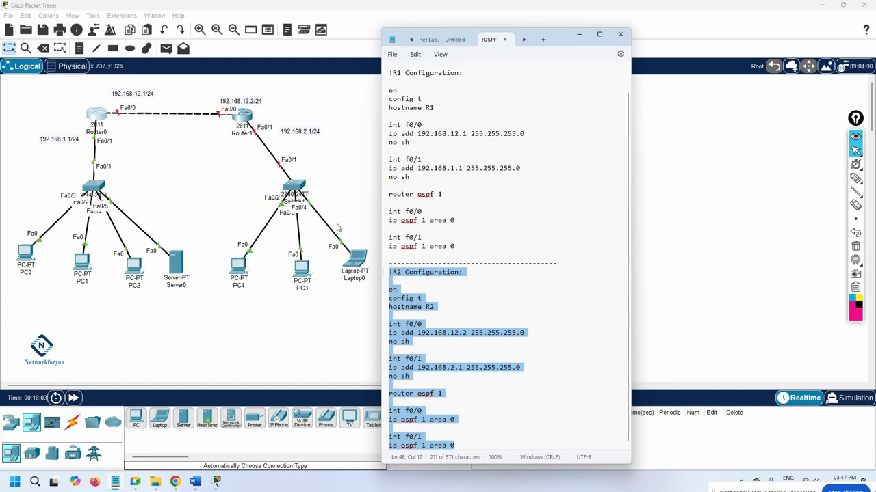
pyautogui.click(243, 114)
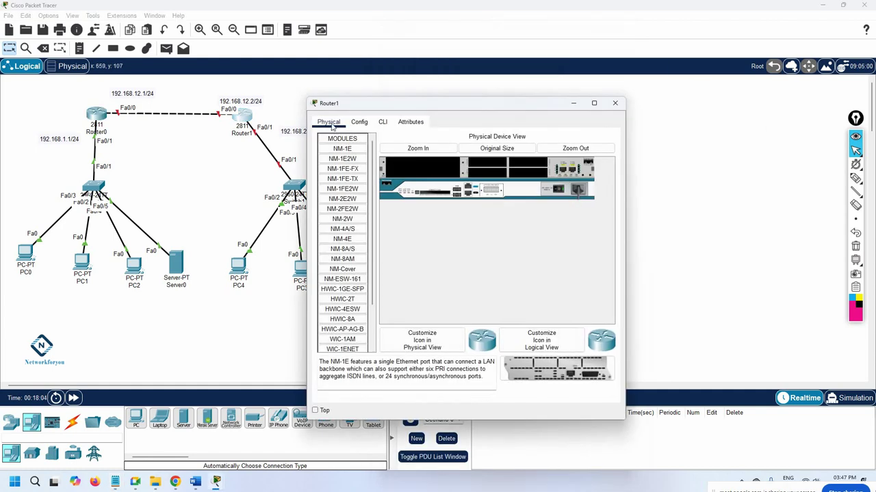
pyautogui.click(383, 122)
pyautogui.moveTo(628, 226); pyautogui.dragTo(850, 227)
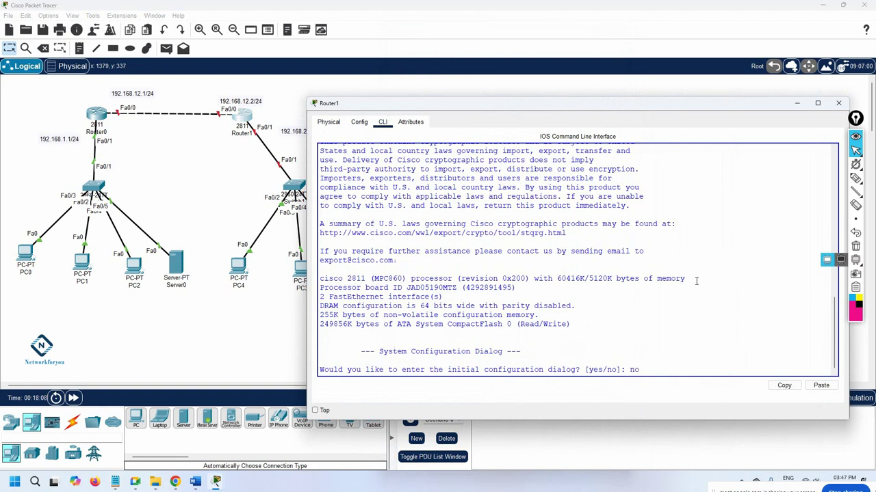
# Step: Answer no to Router1's initial configuration dialog and continue to the router prompt
pyautogui.write('no')
pyautogui.press('Return')
pyautogui.press('Return')
pyautogui.press('Return')
pyautogui.press('Return')
pyautogui.press('Return')
pyautogui.press('Return')
pyautogui.press('Return')
pyautogui.press('Return')
pyautogui.press('Return')
pyautogui.press('Return')
pyautogui.press('Return')
pyautogui.press('Return')
pyautogui.press('Return')
pyautogui.press('Return')
pyautogui.press('Return')
pyautogui.press('Return')
pyautogui.press('Return')
pyautogui.press('Return')
# Step: Paste the copied R2 script into Router1's command line and run it through its last line, ip ospf 1 area 0
pyautogui.rightClick(621, 261)
pyautogui.click(641, 275)
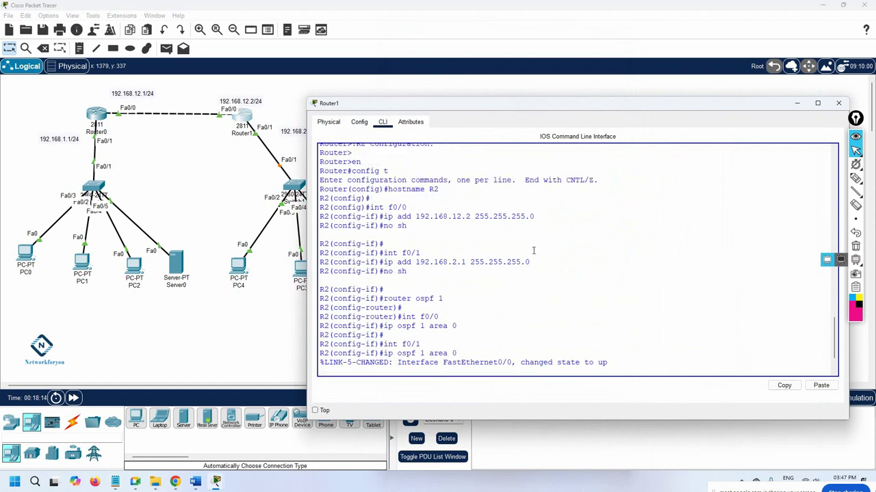
pyautogui.press('Return')
pyautogui.press('Return')
pyautogui.press('Return')
pyautogui.press('Return')
pyautogui.press('Return')
pyautogui.press('Return')
pyautogui.press('Return')
pyautogui.press('Return')
pyautogui.press('Return')
pyautogui.press('Return')
pyautogui.press('Return')
pyautogui.press('Return')
pyautogui.press('Return')
pyautogui.press('Return')
pyautogui.press('Return')
pyautogui.press('Return')
pyautogui.press('Return')
pyautogui.press('Return')
pyautogui.press('Return')
pyautogui.press('Return')
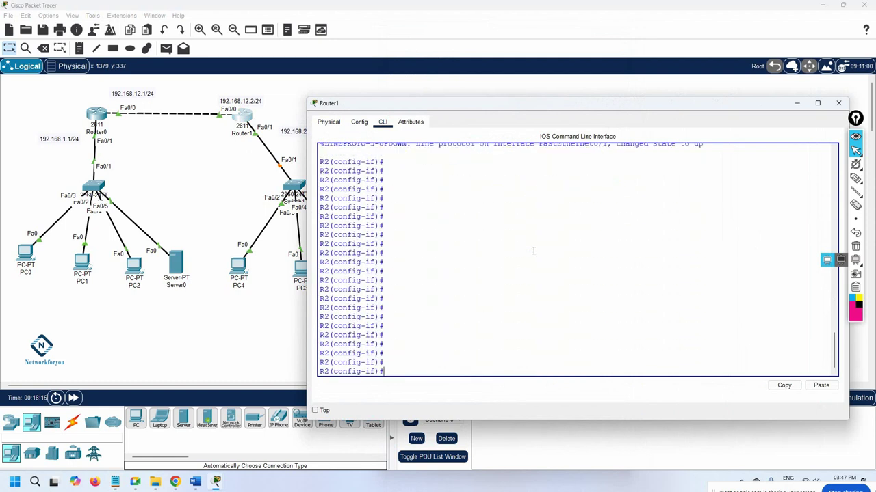
# Step: Leave configuration mode on R2 and save the configuration with wr
pyautogui.hotkey('ctrl', 'z')
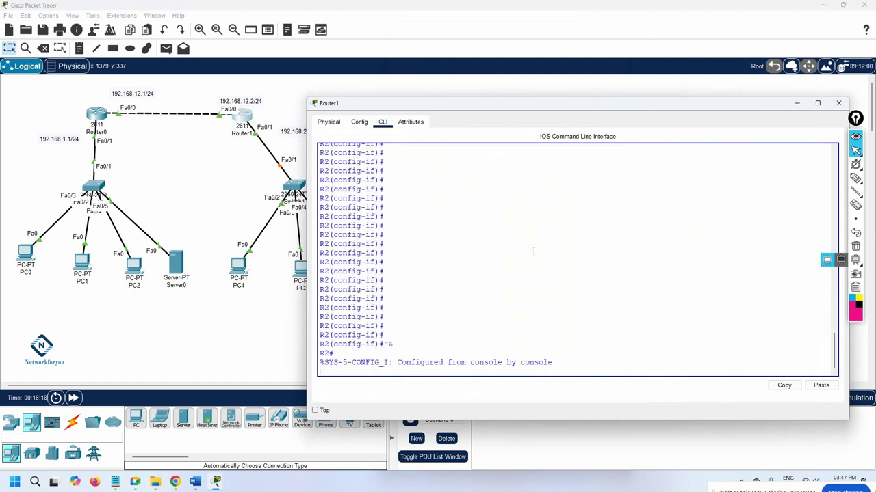
pyautogui.press('Return')
pyautogui.press('Return')
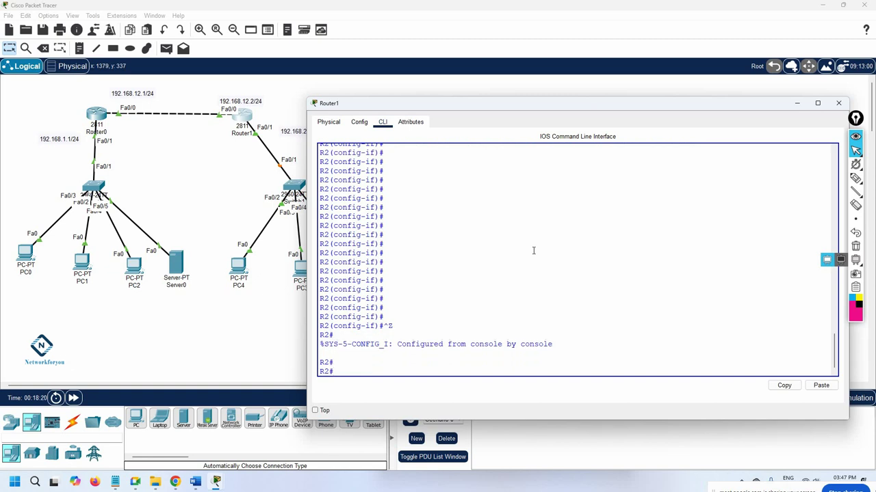
pyautogui.write('wr')
pyautogui.press('Return')
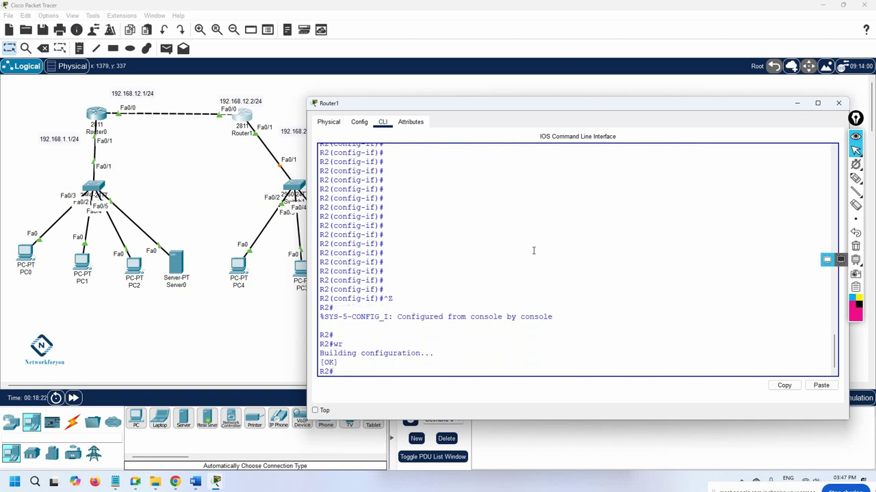
pyautogui.press('Return')
pyautogui.press('Return')
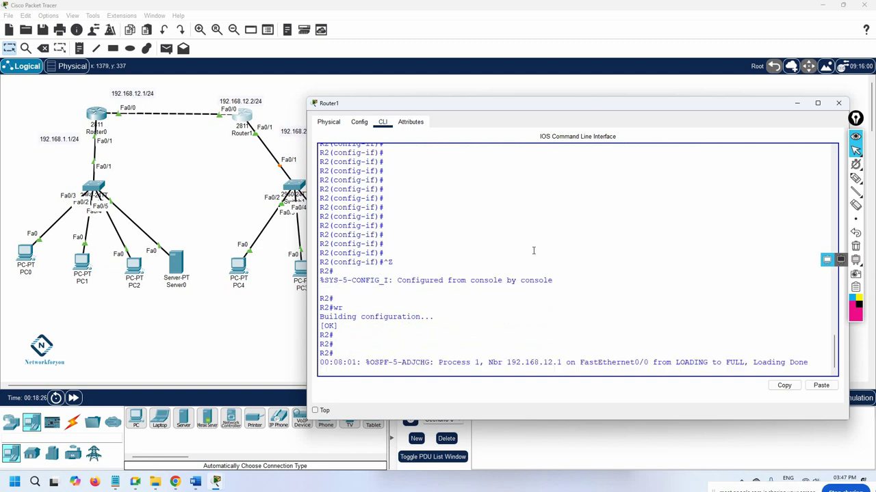
# Step: Examine the OSPF adjacency message on R2, including its neighbor, interface and state change
pyautogui.moveTo(489, 363); pyautogui.dragTo(817, 365)
pyautogui.click(828, 365)
pyautogui.moveTo(675, 362)
pyautogui.mouseDown()
pyautogui.moveTo(812, 362)
pyautogui.moveTo(615, 363)
pyautogui.mouseUp()
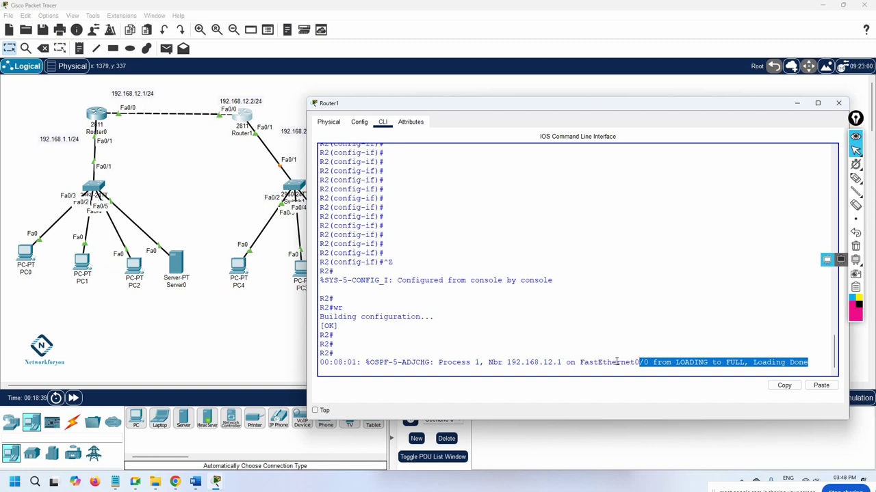
pyautogui.click(604, 334)
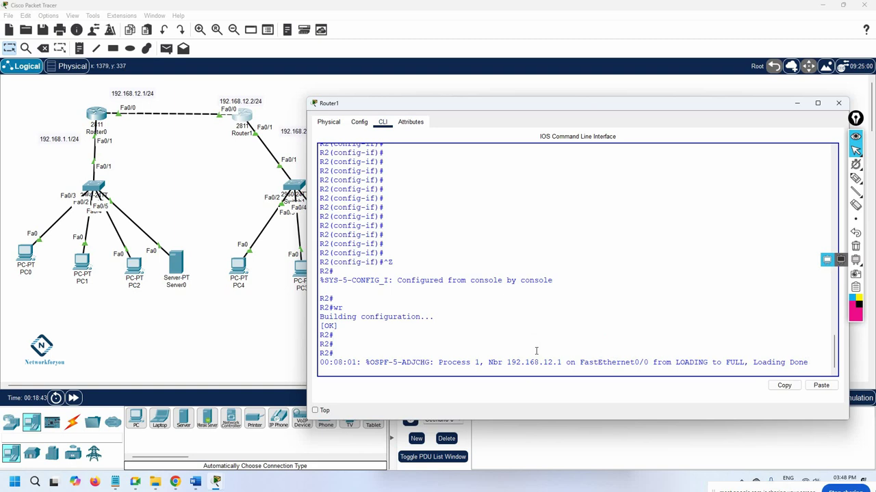
# Step: Display R2's routing table with sh ip route
pyautogui.press('Return')
pyautogui.press('Return')
pyautogui.write('sh ip route')
pyautogui.press('Return')
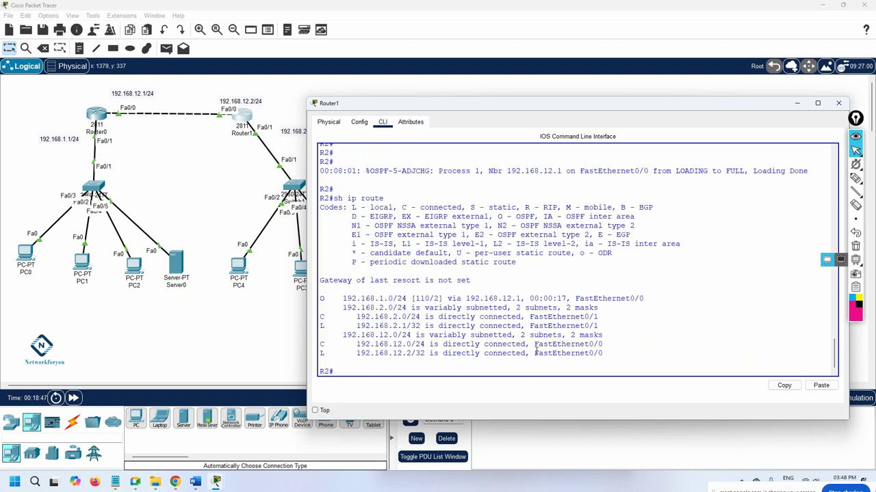
pyautogui.press('Return')
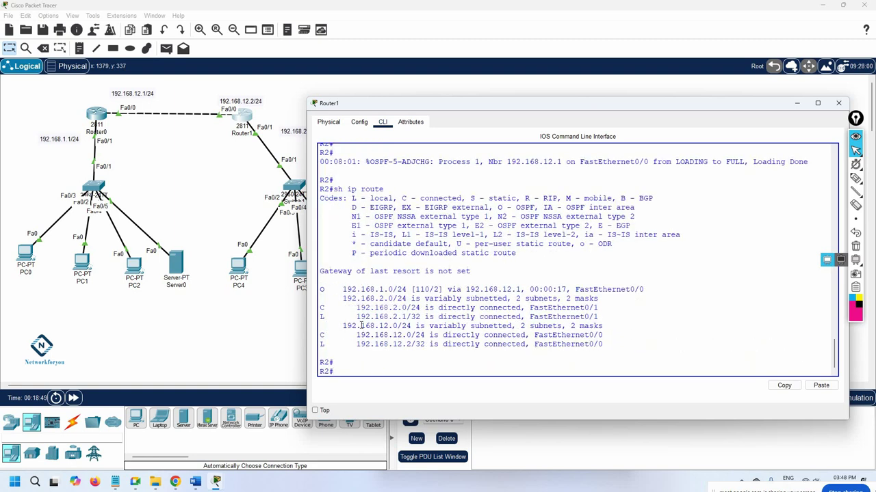
# Step: Examine the O route in R2's routing table: its code, destination network, metric, next hop, age and outgoing interface
pyautogui.moveTo(333, 289); pyautogui.dragTo(408, 290)
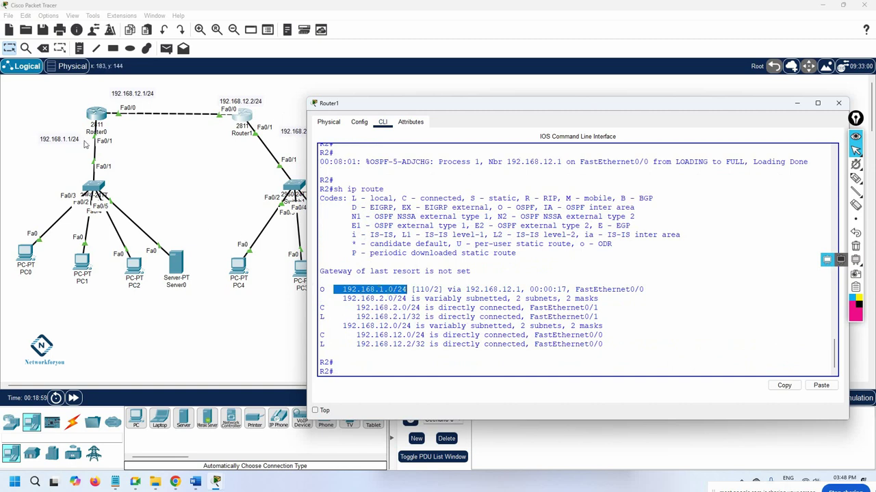
pyautogui.moveTo(466, 289); pyautogui.dragTo(521, 289)
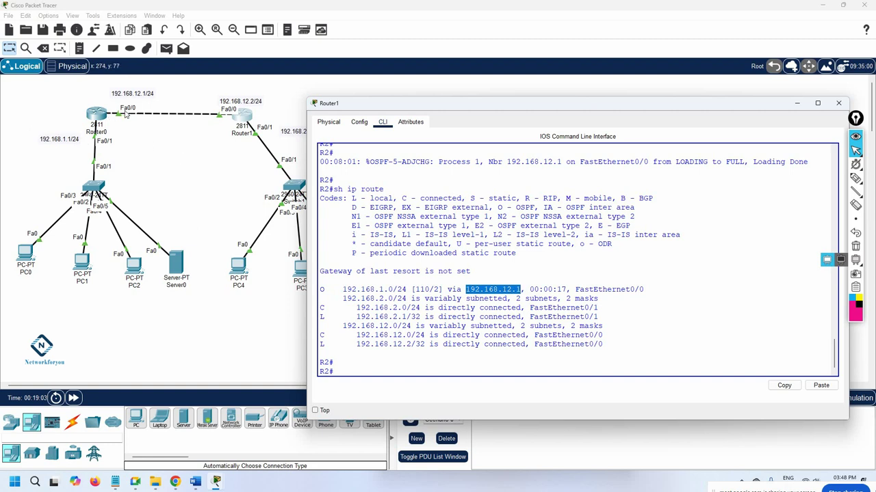
pyautogui.moveTo(429, 291)
pyautogui.mouseDown()
pyautogui.moveTo(413, 291)
pyautogui.moveTo(438, 290)
pyautogui.mouseUp()
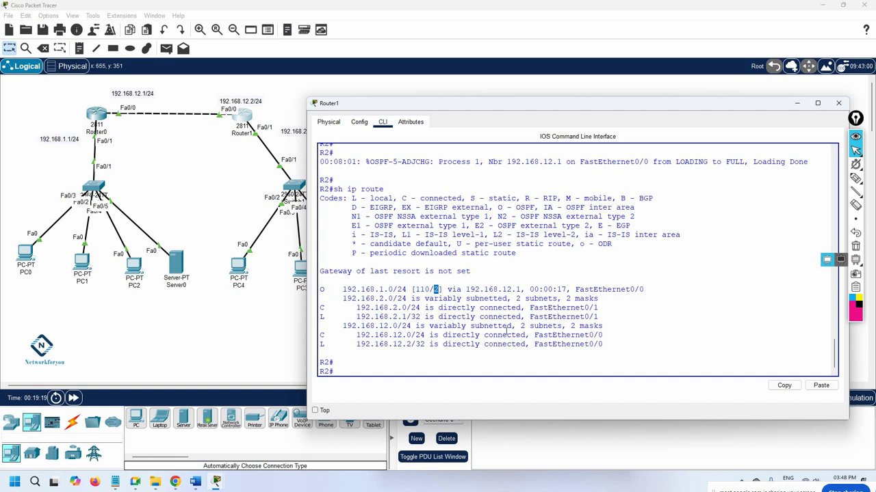
pyautogui.click(440, 290)
pyautogui.doubleClick(322, 289)
pyautogui.moveTo(497, 207); pyautogui.dragTo(536, 208)
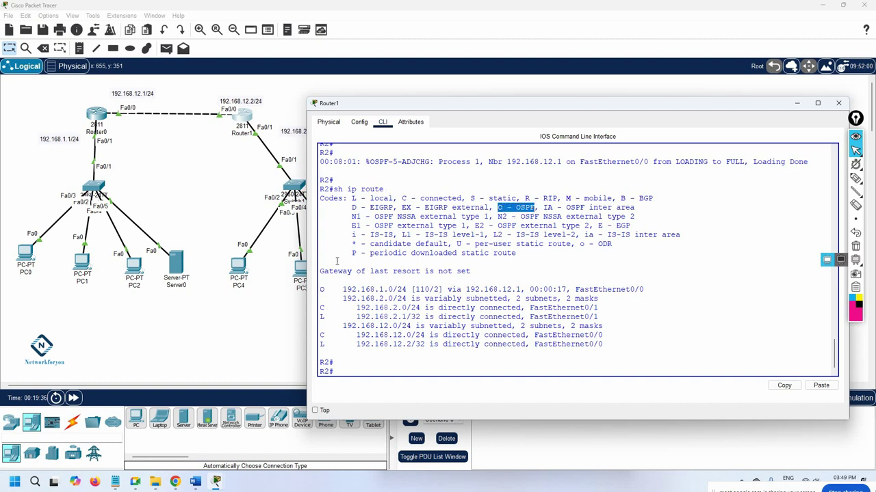
pyautogui.moveTo(343, 289); pyautogui.dragTo(409, 289)
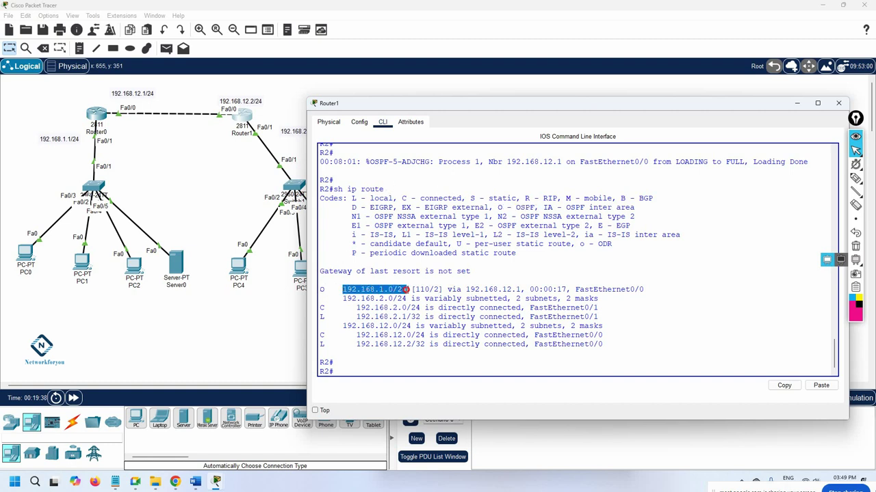
pyautogui.moveTo(465, 289); pyautogui.dragTo(572, 290)
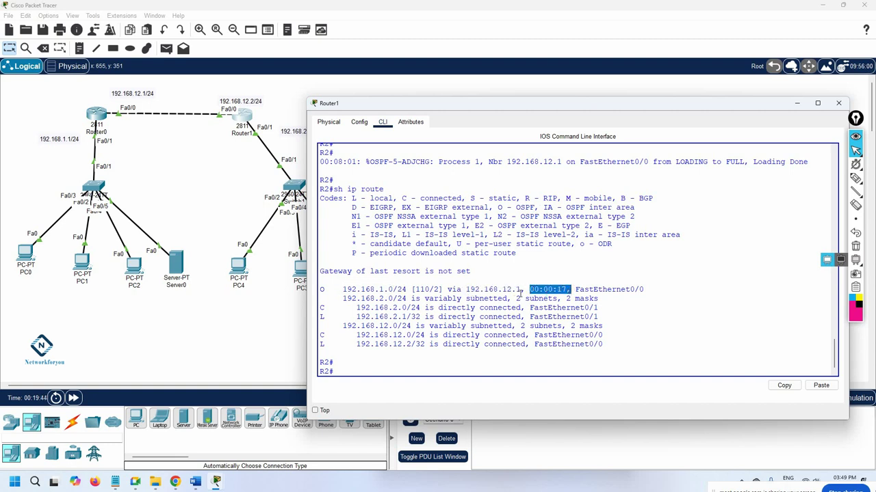
pyautogui.moveTo(576, 290); pyautogui.dragTo(661, 293)
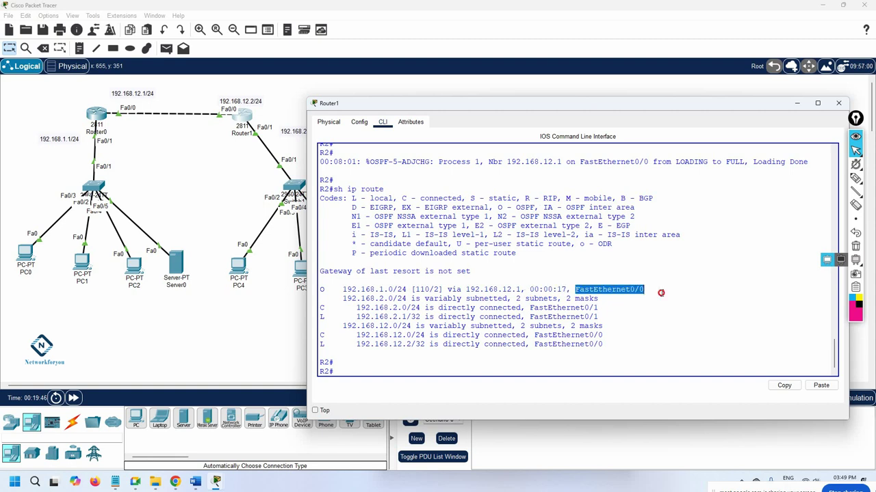
# Step: List only R2's OSPF-learned routes with sh ip route ospf
pyautogui.click(514, 353)
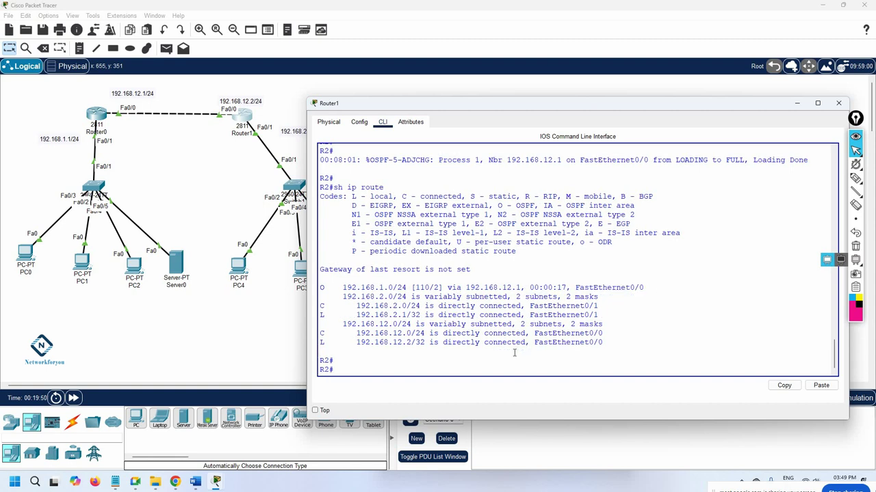
pyautogui.write('sh ip route ospf')
pyautogui.press('Return')
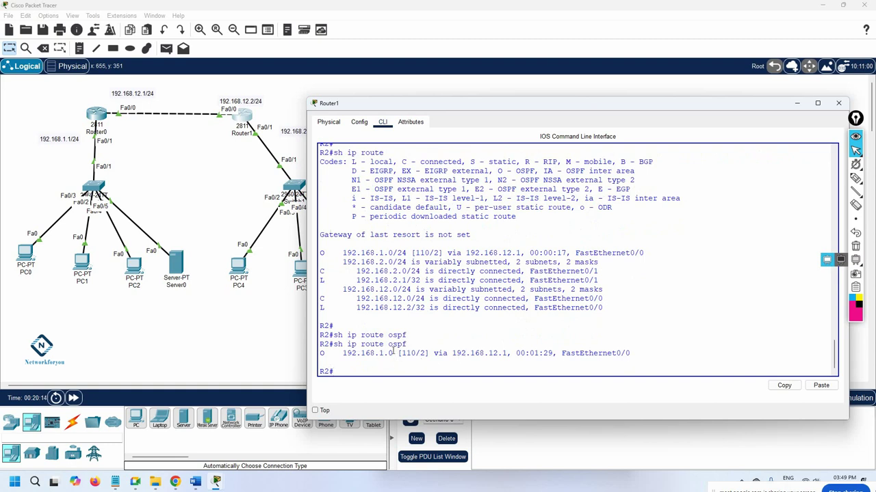
# Step: Rename PC0 to 192.168.1.2 in the topology and copy that address
pyautogui.click(26, 273)
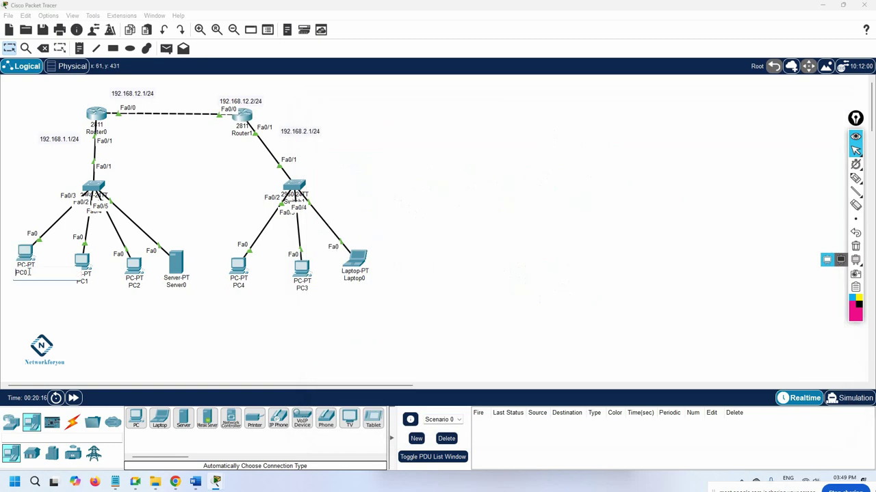
pyautogui.write('192.168.1')
pyautogui.hotkey('ctrl', 'a')
pyautogui.hotkey('ctrl', 'c')
# Step: Give the PC labelled 192.168.1.2 the static address 192.168.1.2, mask 255.255.255.0 and default gateway 192.168.1.1, and close its window
pyautogui.click(23, 254)
pyautogui.click(387, 125)
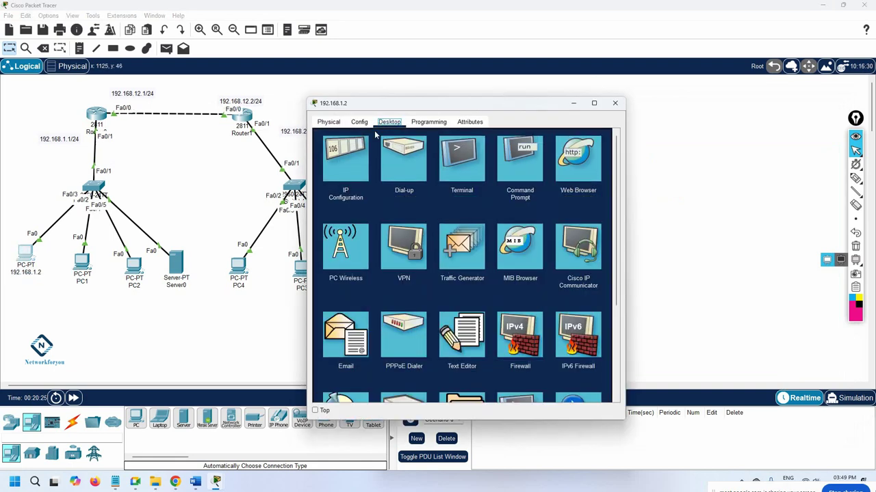
pyautogui.click(347, 167)
pyautogui.click(471, 187)
pyautogui.click(471, 190)
pyautogui.write('192.168.1.2')
pyautogui.click(462, 204)
pyautogui.press('Tab')
pyautogui.write('192.168.1.2')
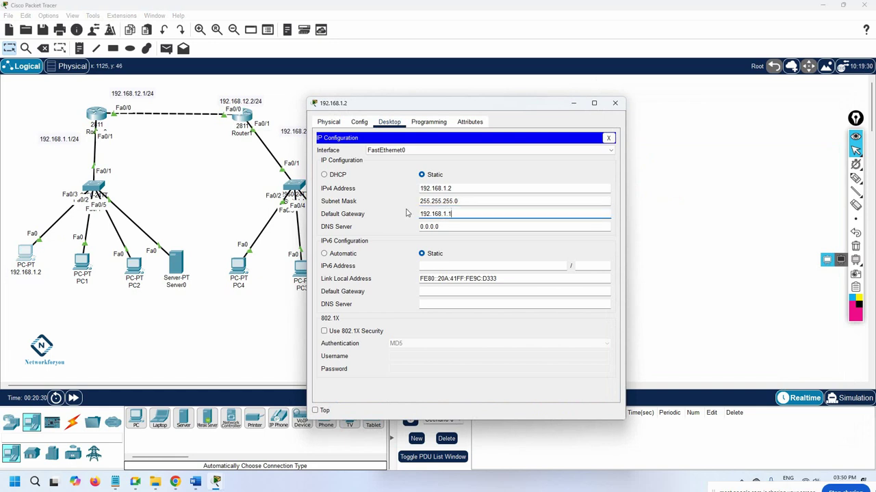
pyautogui.click(615, 103)
# Step: Rename PC1 to 192.168.1.3 by pasting the copied address and changing its last digit
pyautogui.click(82, 281)
pyautogui.hotkey('ctrl', 'v')
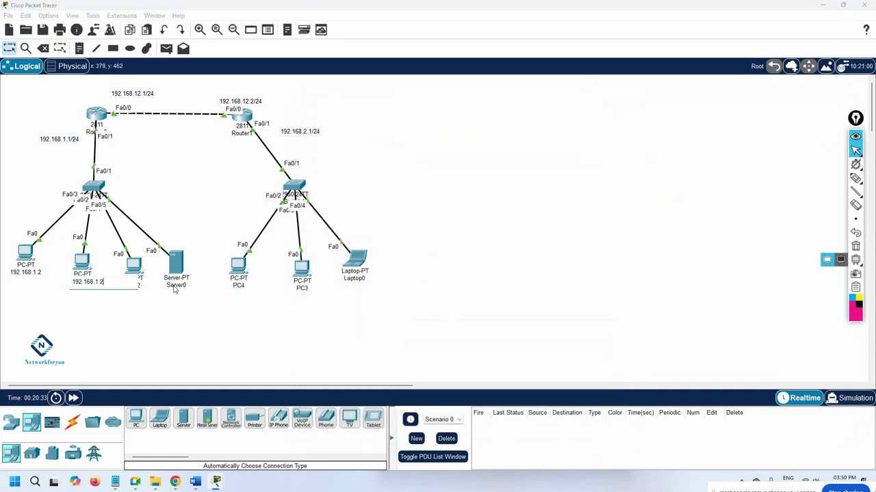
pyautogui.press('BackSpace')
# Step: Give the PC labelled 192.168.1.3 the static address 192.168.1.3, mask 255.255.255.0 and default gateway 192.168.1.1, and close its window
pyautogui.click(87, 265)
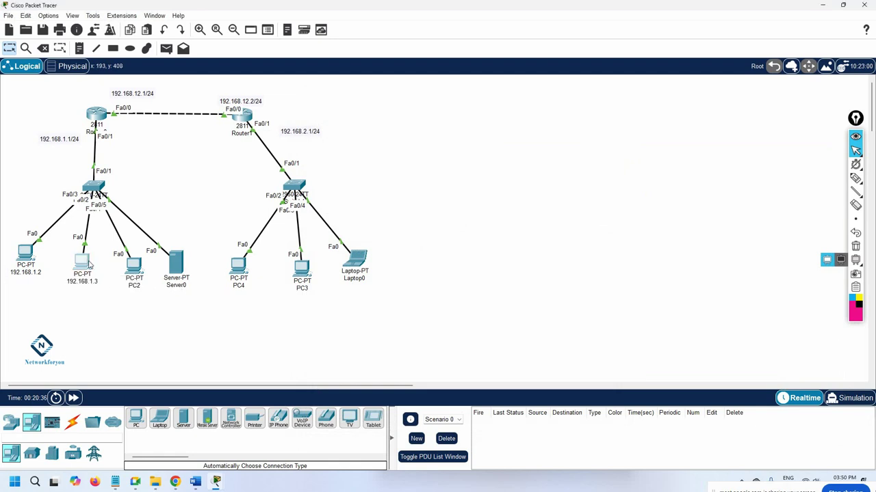
pyautogui.click(389, 122)
pyautogui.click(287, 165)
pyautogui.click(81, 261)
pyautogui.click(350, 155)
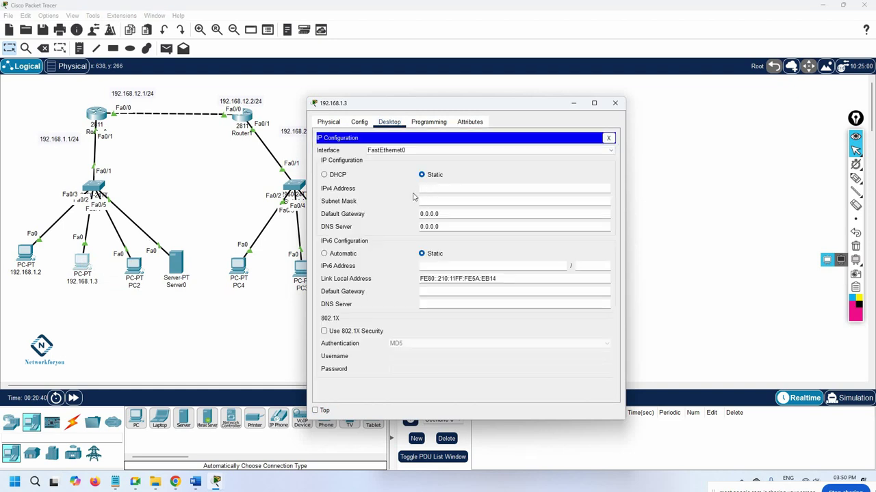
pyautogui.click(437, 188)
pyautogui.write('192.168.1.3')
pyautogui.click(444, 200)
pyautogui.click(460, 212)
pyautogui.moveTo(461, 213); pyautogui.dragTo(407, 214)
pyautogui.write('192.168.1.3')
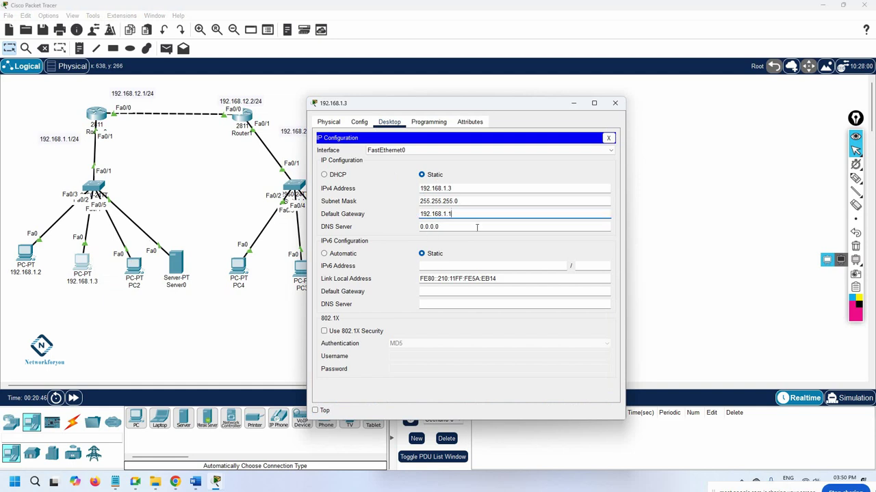
pyautogui.click(614, 104)
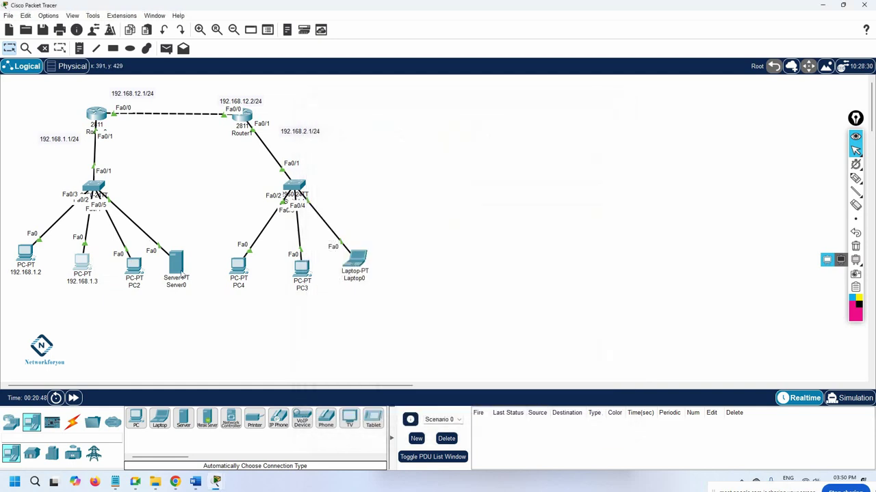
# Step: Rename PC2 to 192.168.1.4 in the topology and copy that address
pyautogui.click(143, 285)
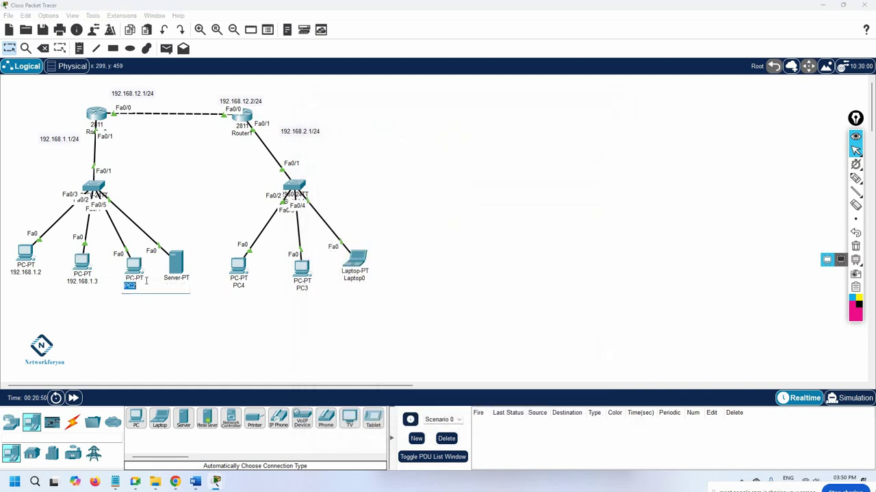
pyautogui.write('192.168.1.3')
pyautogui.hotkey('ctrl', 'a')
pyautogui.hotkey('ctrl', 'c')
# Step: Give the PC labelled 192.168.1.4 the static address 192.168.1.4, mask 255.255.255.0 and default gateway 192.168.1.1, and close its window
pyautogui.click(137, 268)
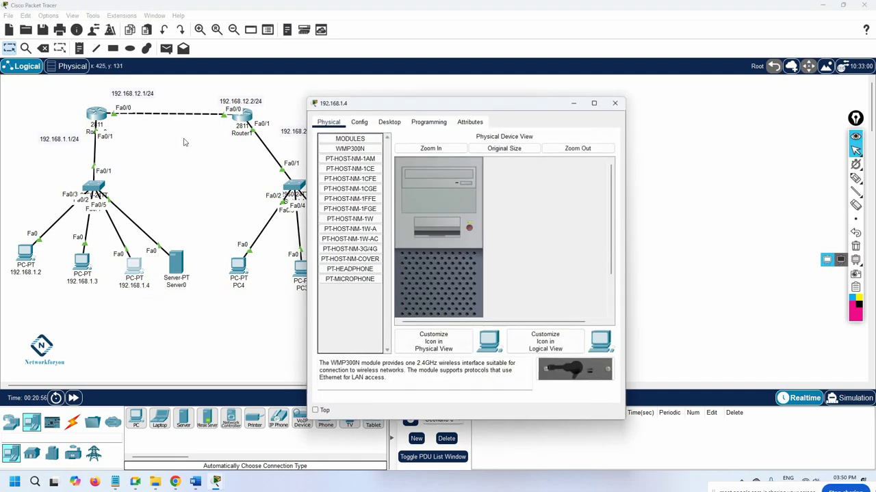
pyautogui.click(389, 122)
pyautogui.click(343, 161)
pyautogui.hotkey('ctrl', 'v')
pyautogui.press('Tab')
pyautogui.press('Tab')
pyautogui.hotkey('ctrl', 'v')
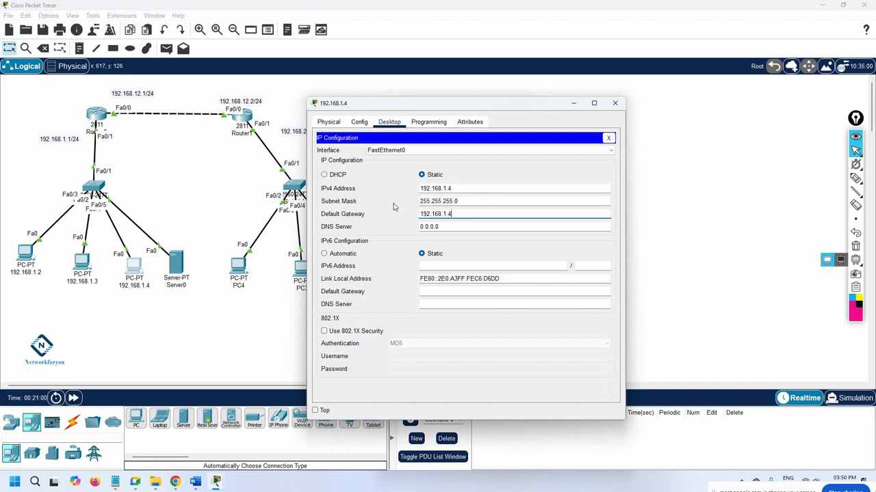
pyautogui.press('BackSpace')
pyautogui.write('1')
pyautogui.click(615, 103)
# Step: Rename Server0 to 192.168.1.5 in the topology by pasting the copied address and changing its last digit, and copy the new label
pyautogui.click(182, 286)
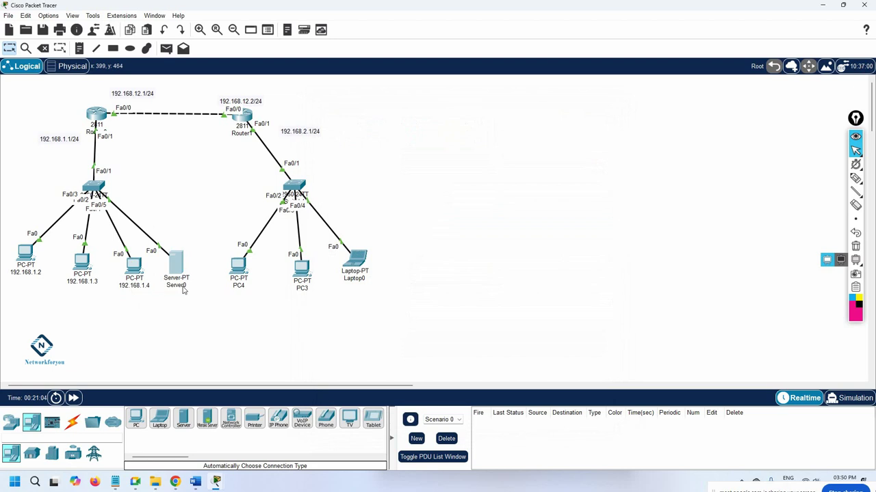
pyautogui.hotkey('ctrl', 'v')
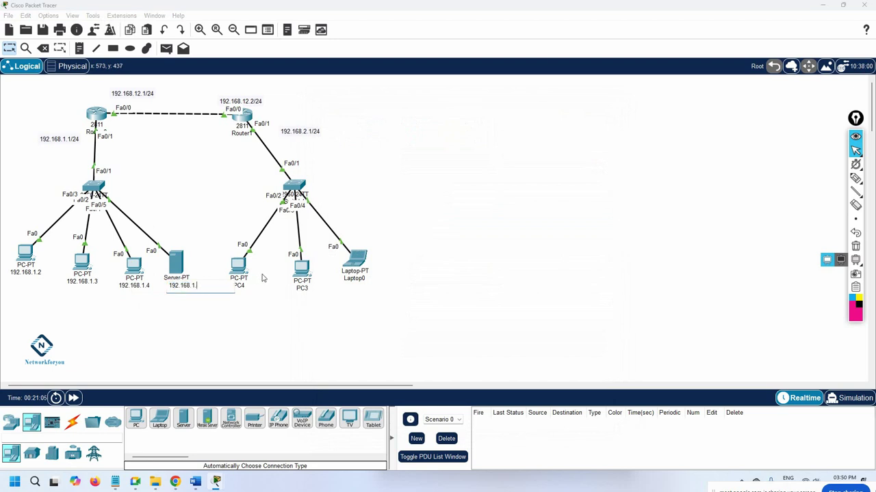
pyautogui.hotkey('ctrl', 'a')
# Step: Give the server labelled 192.168.1.5 the static address 192.168.1.5, mask 255.255.255.0 and default gateway 192.168.1.1, and close its window
pyautogui.click(175, 263)
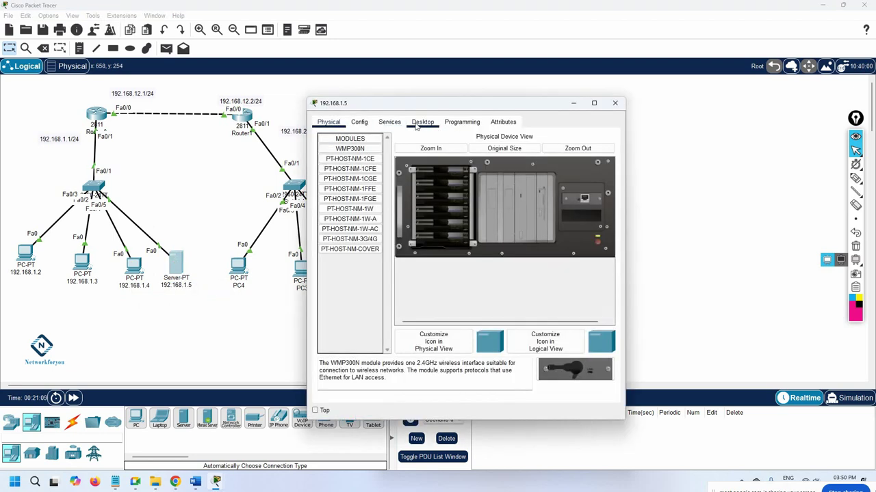
pyautogui.click(422, 122)
pyautogui.click(365, 174)
pyautogui.write('192.168.1.5')
pyautogui.click(441, 189)
pyautogui.tripleClick(443, 201)
pyautogui.write('192.168.1.5')
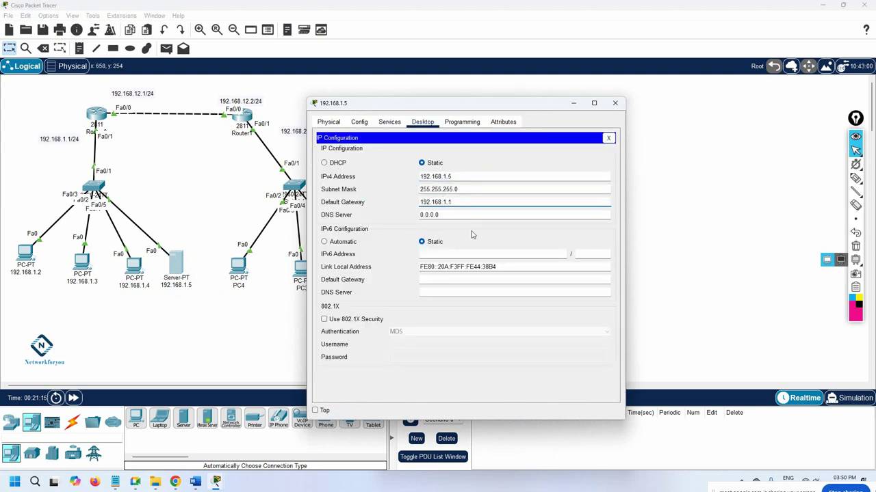
pyautogui.click(614, 102)
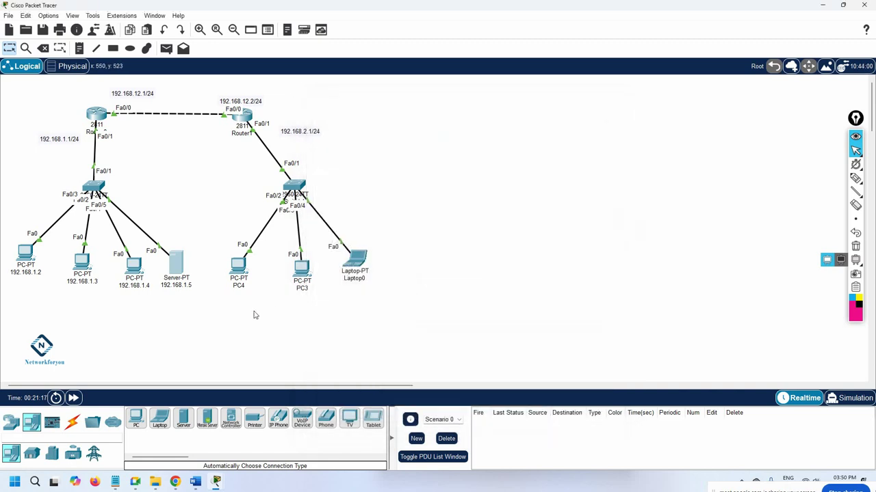
# Step: Rename PC4 to 192.168.2.1 in the topology and copy that address
pyautogui.click(237, 287)
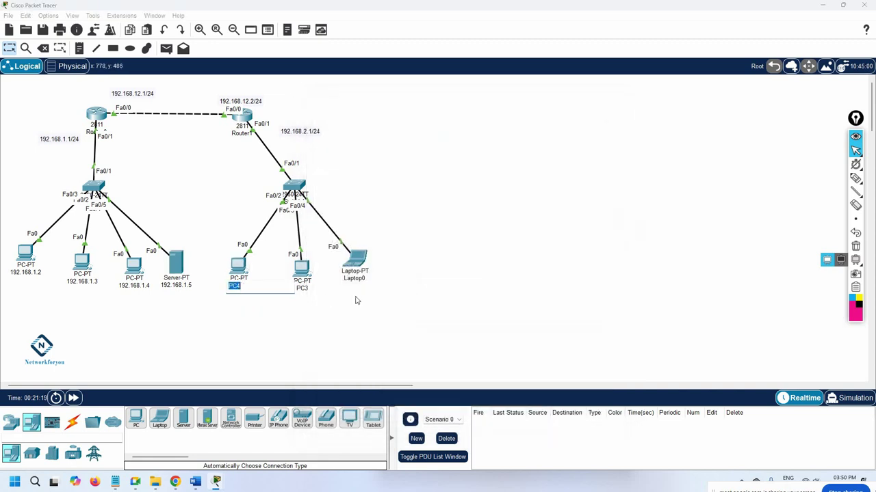
pyautogui.write('192.168.2.1')
pyautogui.hotkey('ctrl', 'a')
# Step: Open the IP configuration of the PC labelled 192.168.2.1 and try 192.168.2.1 as its static IPv4 address
pyautogui.click(239, 266)
pyautogui.click(399, 123)
pyautogui.click(353, 152)
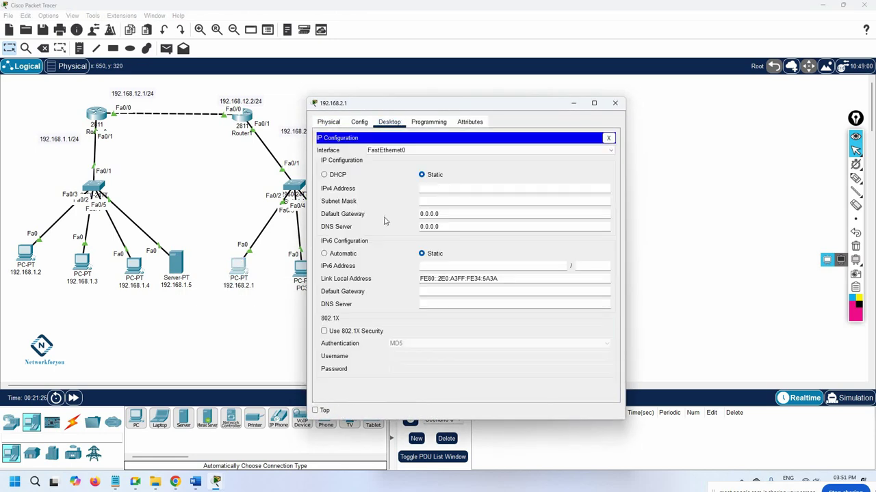
pyautogui.click(442, 188)
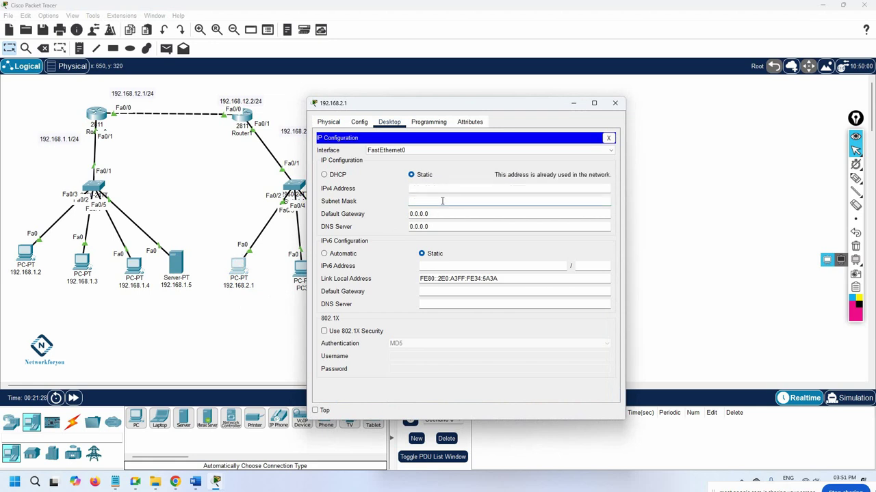
pyautogui.write('192.168.2.1')
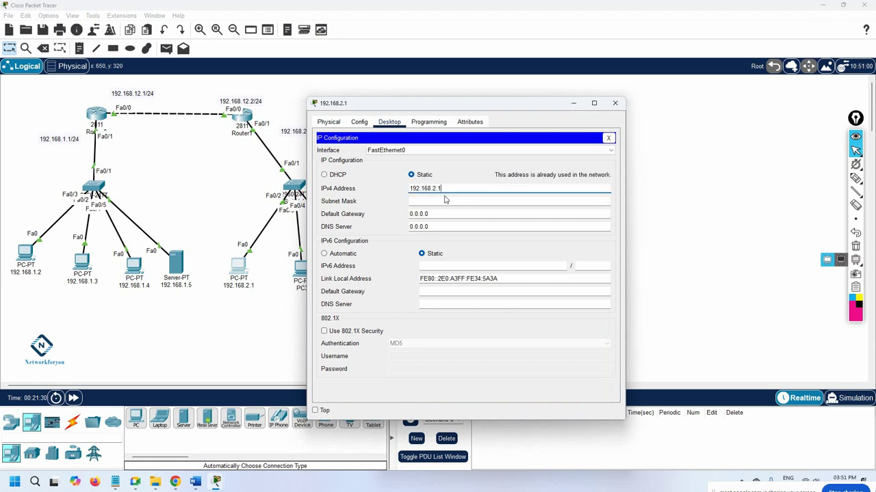
# Step: Change that PC's IPv4 address to 192.168.2.2 and copy it, set mask 255.255.255.0 and default gateway 192.168.2.1, and close its window
pyautogui.moveTo(327, 108); pyautogui.dragTo(372, 112)
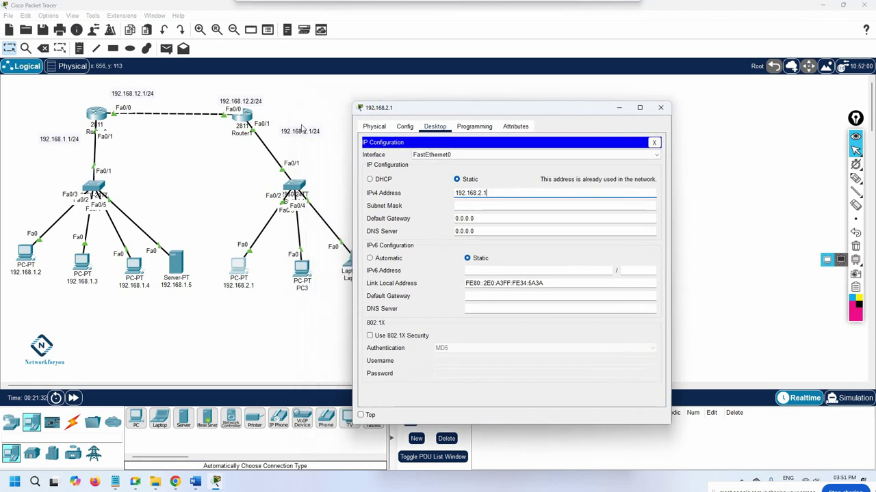
pyautogui.click(484, 193)
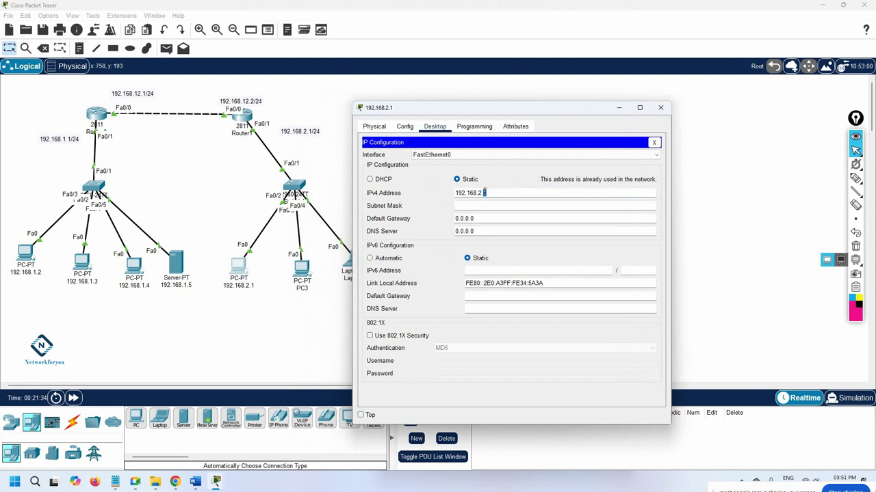
pyautogui.moveTo(506, 194); pyautogui.dragTo(435, 190)
pyautogui.hotkey('ctrl', 'c')
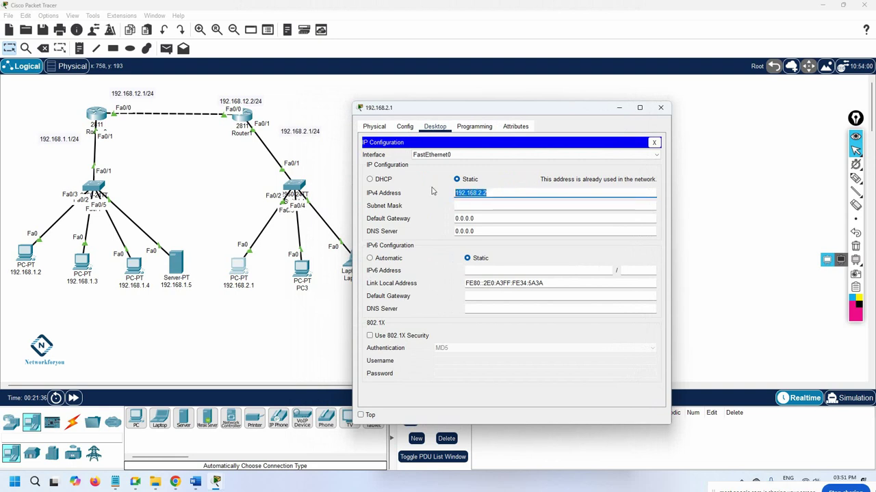
pyautogui.press('Tab')
pyautogui.press('Tab')
pyautogui.write('192.168.2.2')
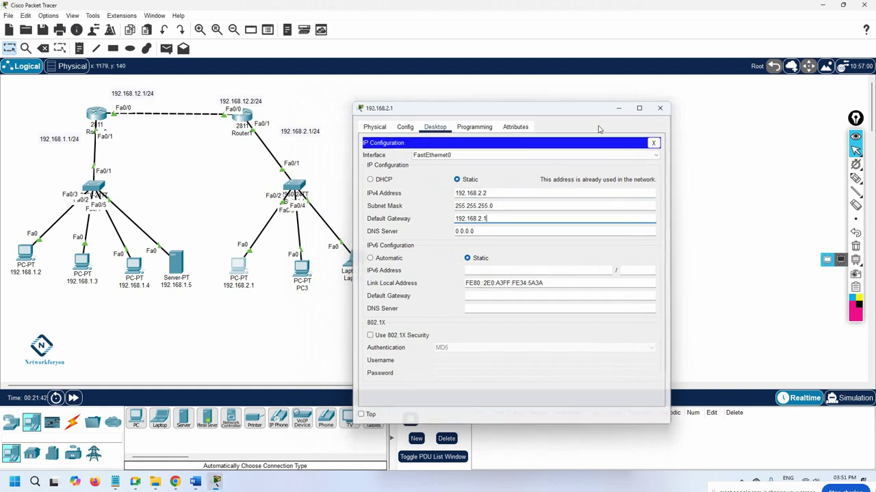
pyautogui.click(660, 107)
# Step: Correct the label of the PC named 192.168.2.1 in the topology to 192.168.2.2
pyautogui.doubleClick(244, 286)
pyautogui.click(266, 285)
pyautogui.press('BackSpace')
pyautogui.write('2')
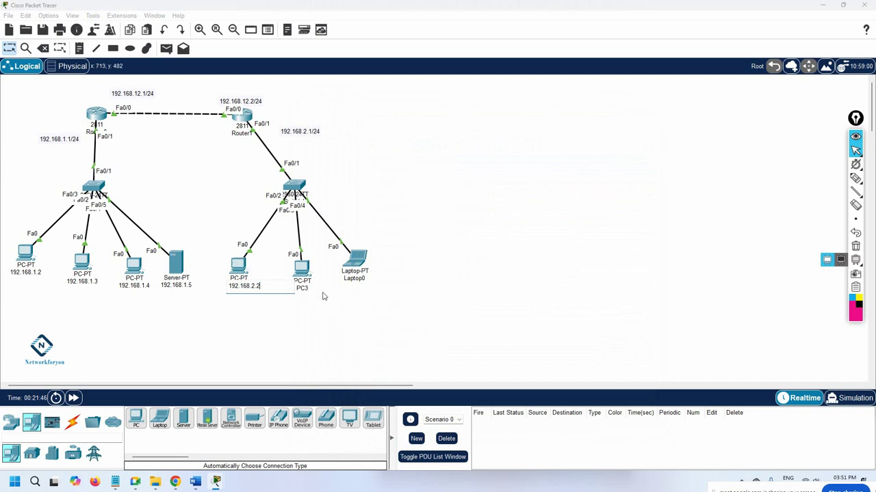
# Step: Rename PC3 to 192.168.2.3 by pasting the copied address and changing its last digit, and copy the new label
pyautogui.doubleClick(299, 288)
pyautogui.hotkey('ctrl', 'v')
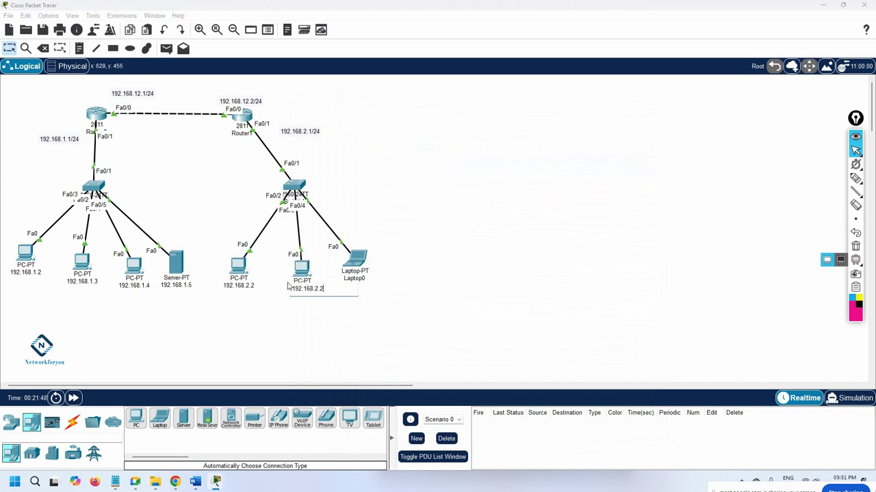
pyautogui.write('3')
pyautogui.hotkey('ctrl', 'a')
pyautogui.hotkey('ctrl', 'c')
# Step: Give the PC labelled 192.168.2.3 the static address 192.168.2.3, mask 255.255.255.0 and default gateway 192.168.2.1, and close its window
pyautogui.click(302, 268)
pyautogui.click(388, 121)
pyautogui.click(354, 154)
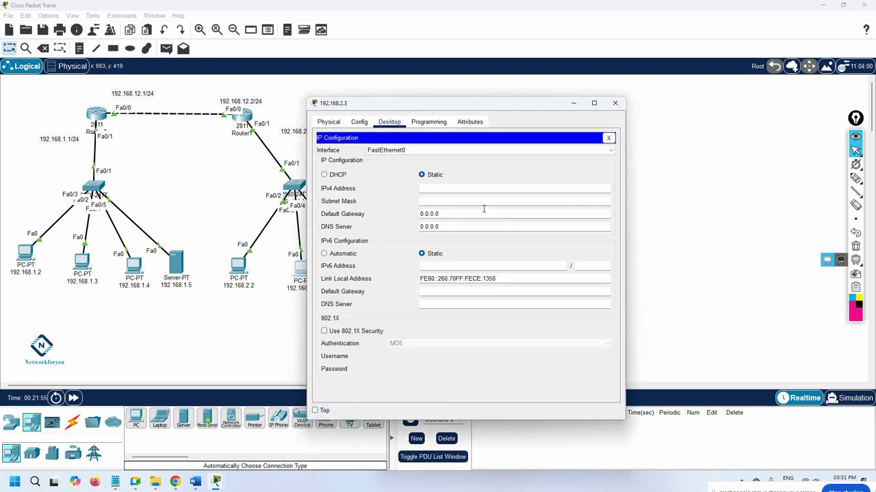
pyautogui.write('192.168.2.3')
pyautogui.click(446, 197)
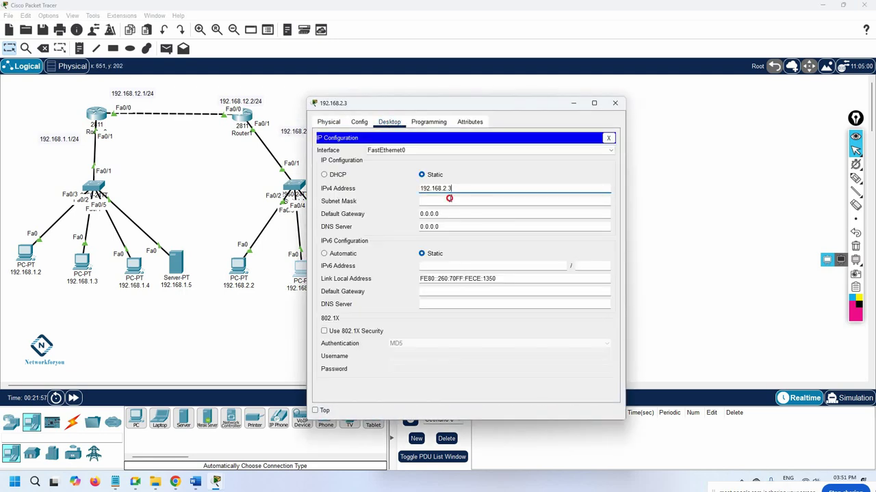
pyautogui.click(446, 216)
pyautogui.write('192.168.2.3')
pyautogui.press('BackSpace')
pyautogui.write('1')
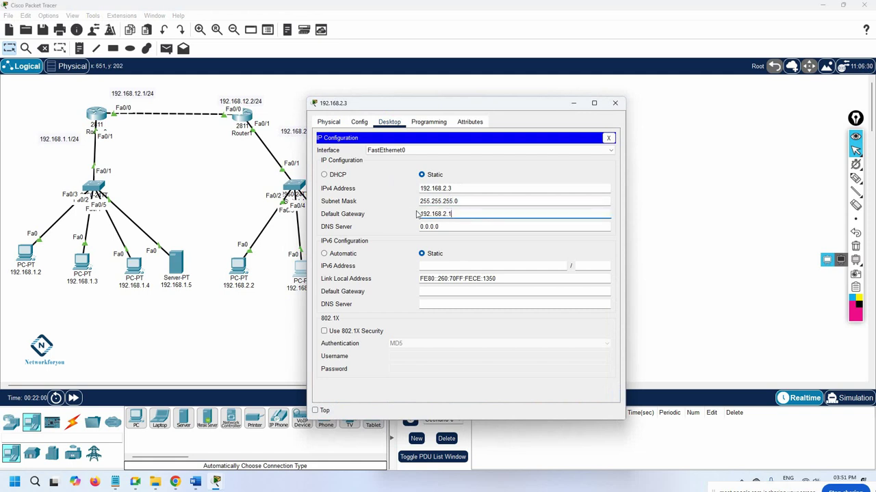
pyautogui.click(615, 103)
# Step: Rename Laptop0 to 192.168.2.4 by pasting the copied address and changing its last digit, and copy the new label
pyautogui.click(353, 279)
pyautogui.hotkey('ctrl', 'v')
pyautogui.moveTo(377, 280); pyautogui.dragTo(369, 279)
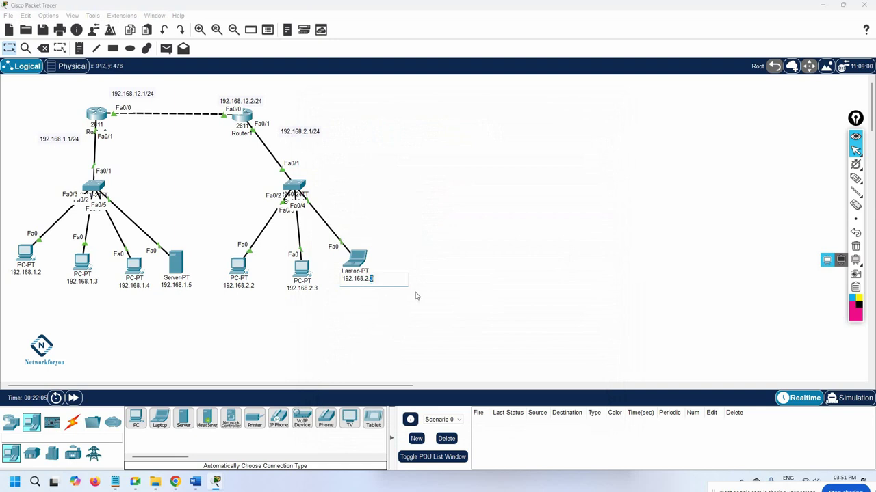
pyautogui.write('4')
pyautogui.moveTo(376, 279); pyautogui.dragTo(325, 279)
pyautogui.click(410, 204)
# Step: Give the laptop labelled 192.168.2.4 the static address 192.168.2.4, mask 255.255.255.0 and default gateway 192.168.2.1, and close its window
pyautogui.click(355, 258)
pyautogui.click(388, 122)
pyautogui.click(363, 145)
pyautogui.write('192.168.2.4')
pyautogui.click(428, 201)
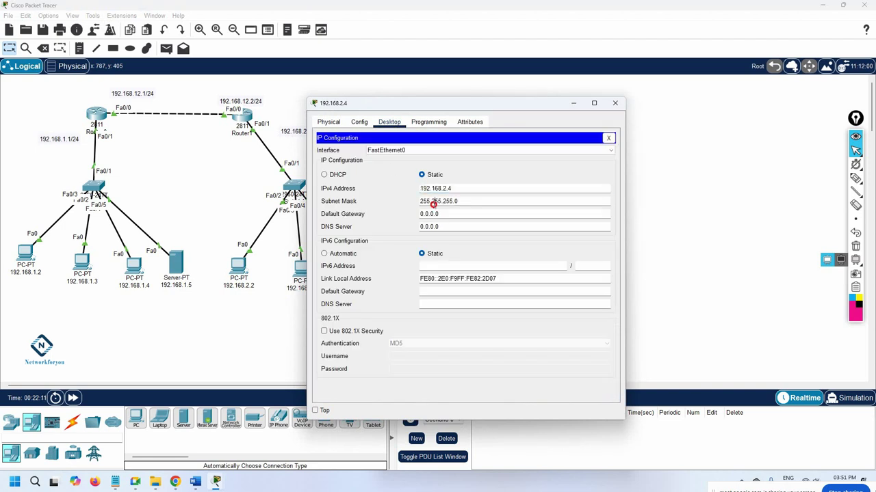
pyautogui.moveTo(442, 214); pyautogui.dragTo(408, 218)
pyautogui.write('192.168.2.4')
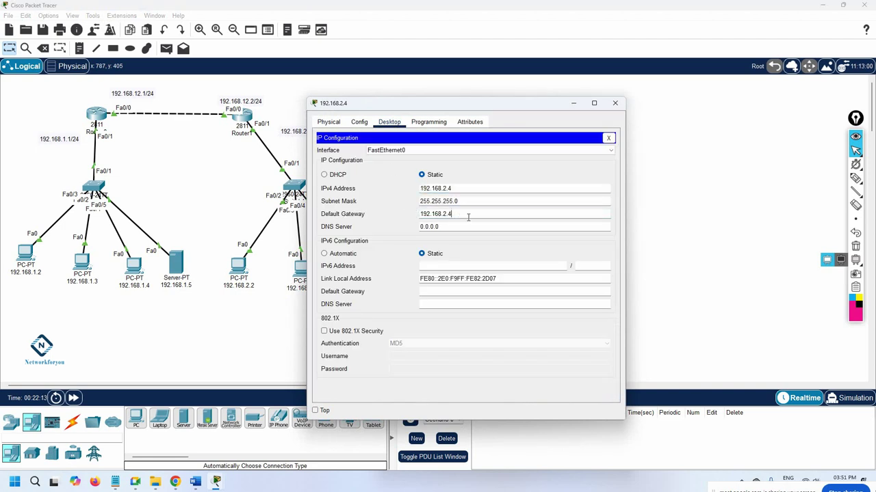
pyautogui.press('BackSpace')
pyautogui.write('1')
pyautogui.click(614, 102)
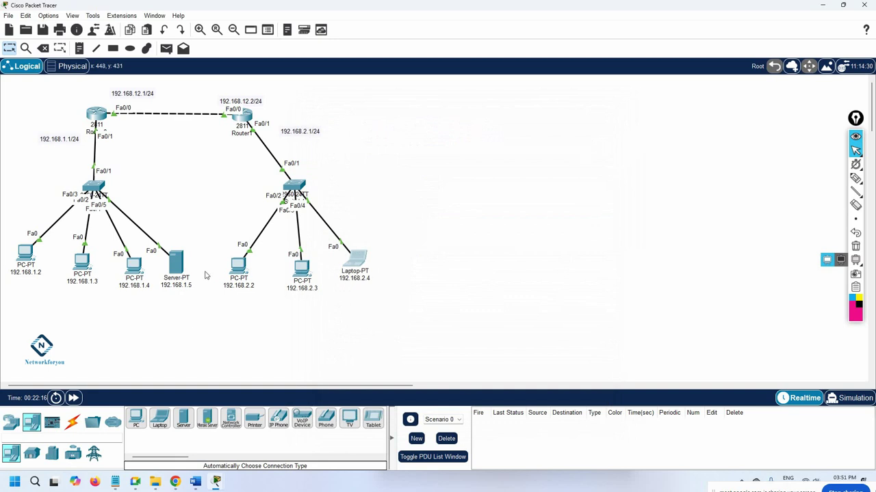
# Step: Ping the laptop at 192.168.2.4 from the command prompt of PC 192.168.1.2, with the window moved clear of the topology
pyautogui.click(25, 253)
pyautogui.click(520, 157)
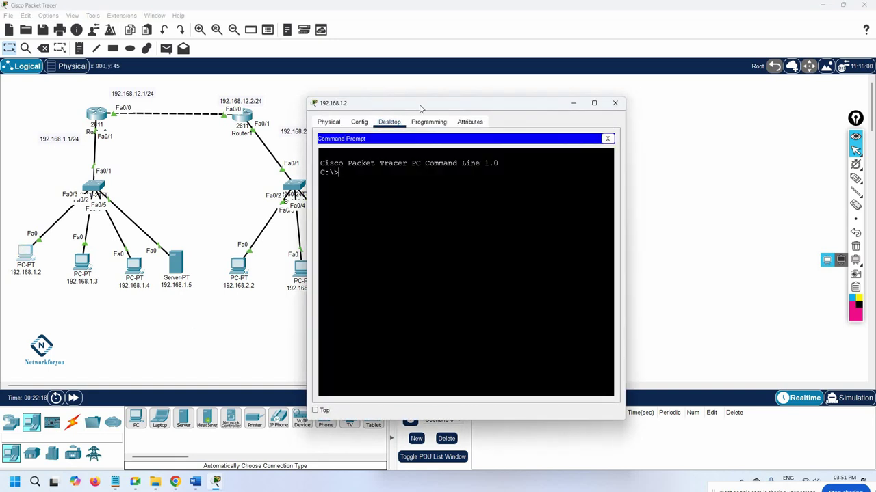
pyautogui.moveTo(418, 104); pyautogui.dragTo(552, 136)
pyautogui.moveTo(438, 196); pyautogui.dragTo(333, 196)
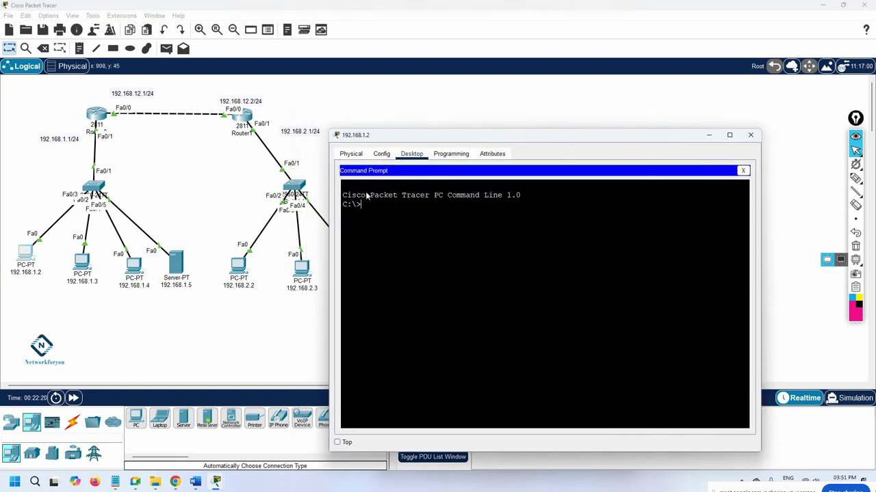
pyautogui.moveTo(430, 136); pyautogui.dragTo(516, 131)
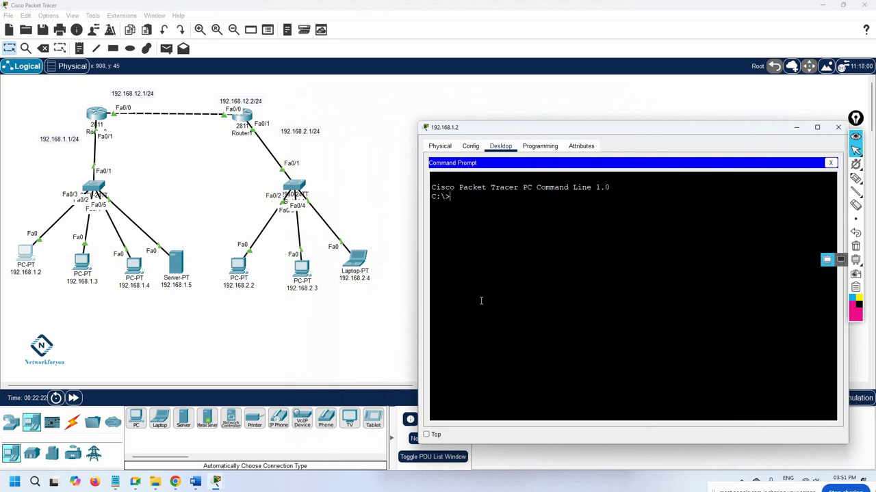
pyautogui.write('ng 192.168.2.4')
pyautogui.press('Return')
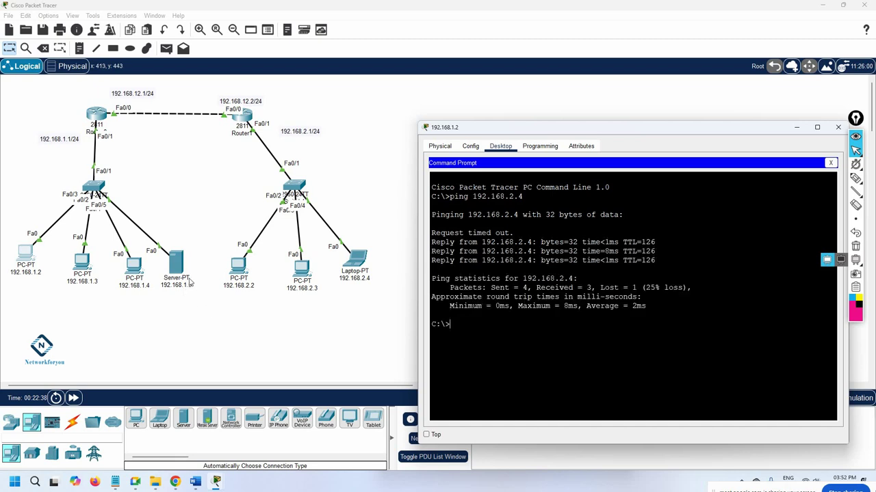
# Step: Ping the server at 192.168.1.5 from the command prompt of PC 192.168.2.2, and close the prompt
pyautogui.click(238, 265)
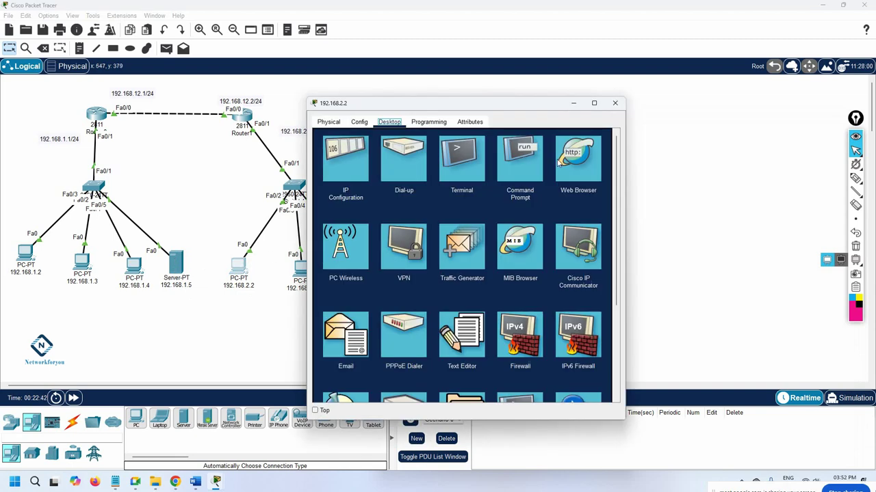
pyautogui.click(512, 167)
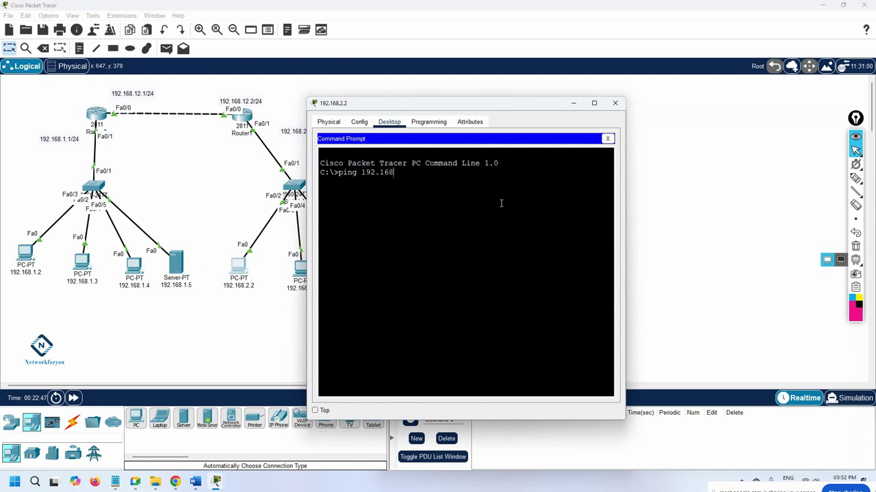
pyautogui.press('Return')
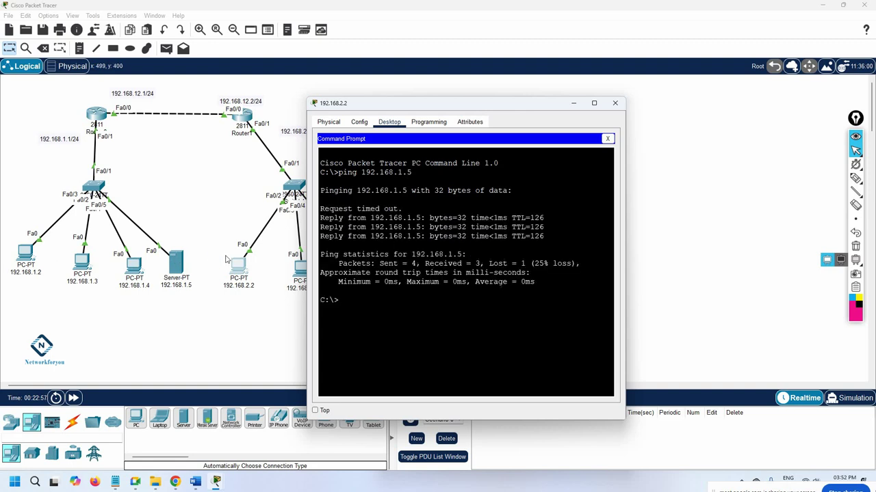
pyautogui.click(607, 138)
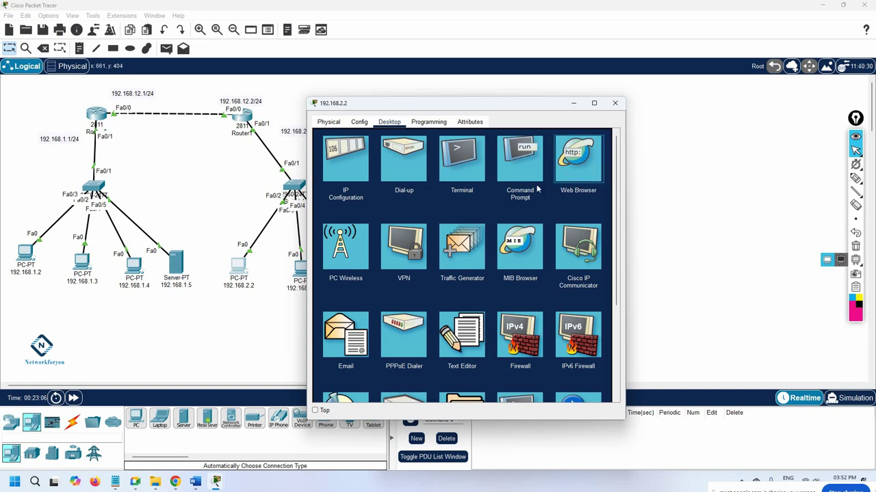
# Step: Load the server's web page at 192.168.1.5 in the web browser of PC 192.168.2.2
pyautogui.click(598, 167)
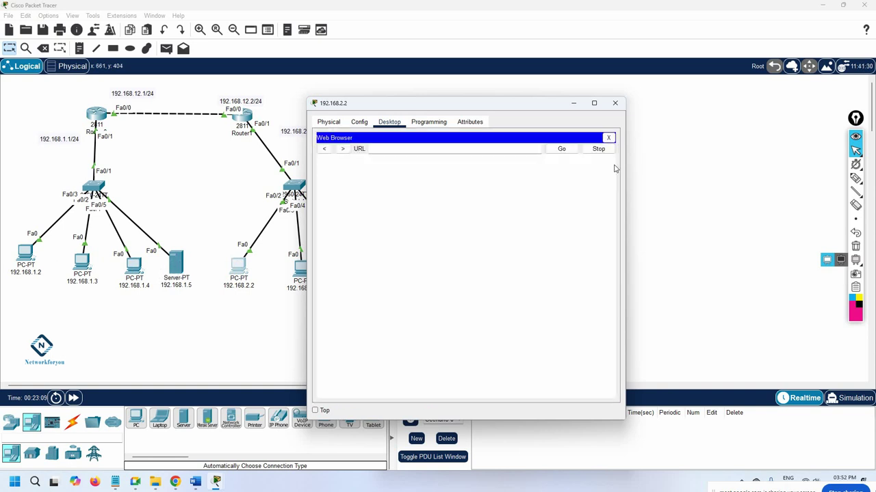
pyautogui.rightClick(508, 149)
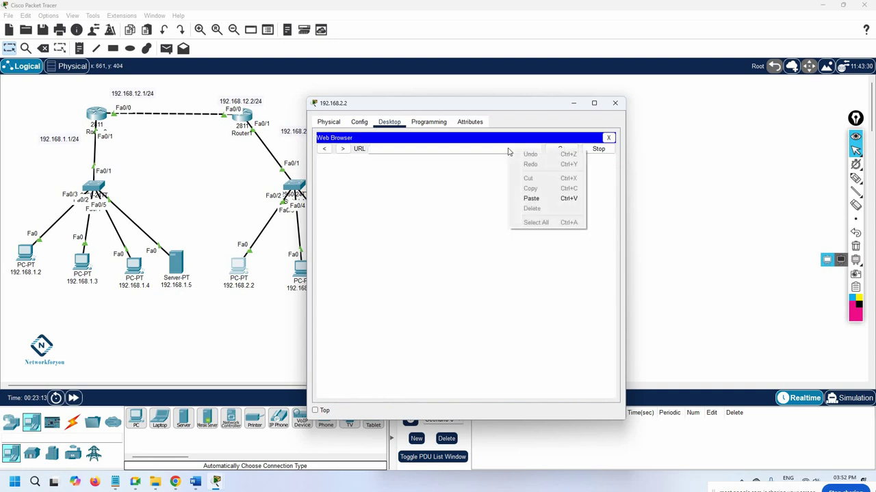
pyautogui.click(524, 194)
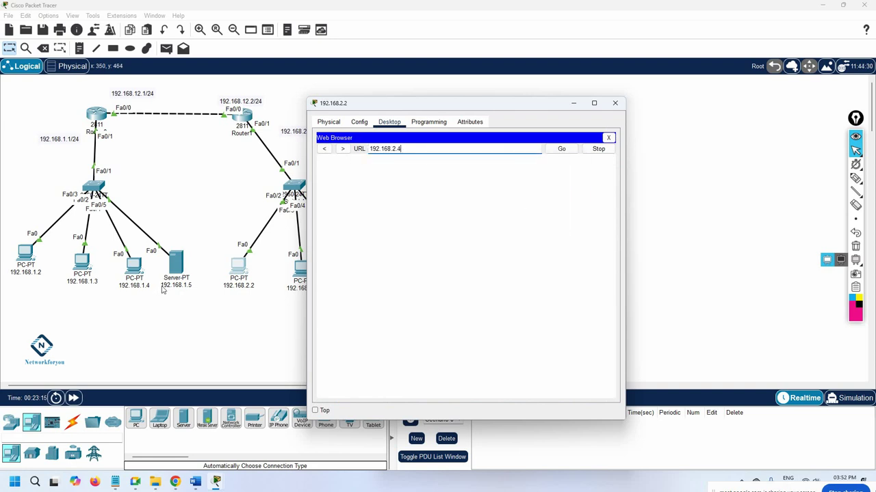
pyautogui.click(394, 151)
pyautogui.moveTo(393, 151); pyautogui.dragTo(458, 180)
pyautogui.press('Return')
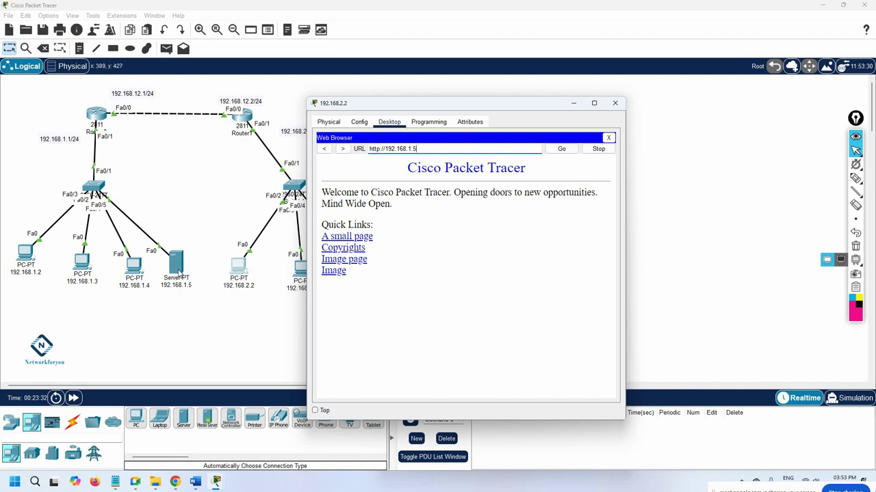
# Step: Follow the "A small page" link and return to the index page, and widen and move the window clear of the topology
pyautogui.click(358, 238)
pyautogui.click(332, 177)
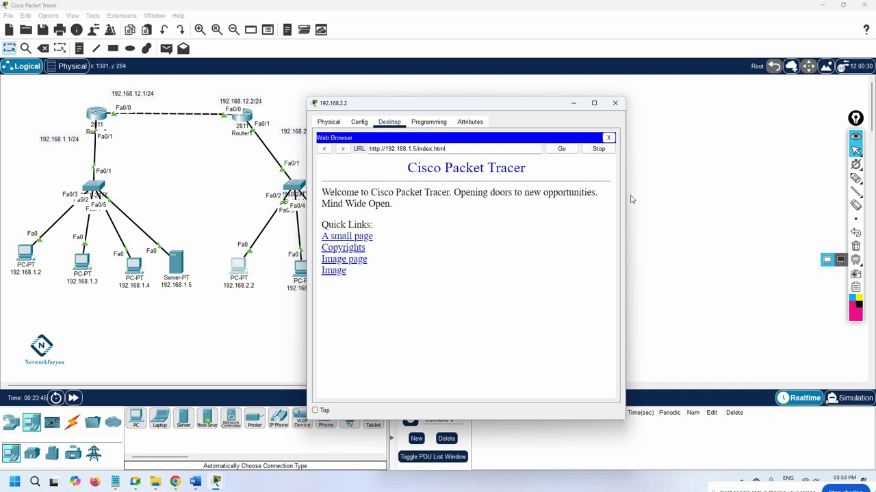
pyautogui.moveTo(625, 196); pyautogui.dragTo(763, 193)
pyautogui.moveTo(414, 109); pyautogui.dragTo(538, 110)
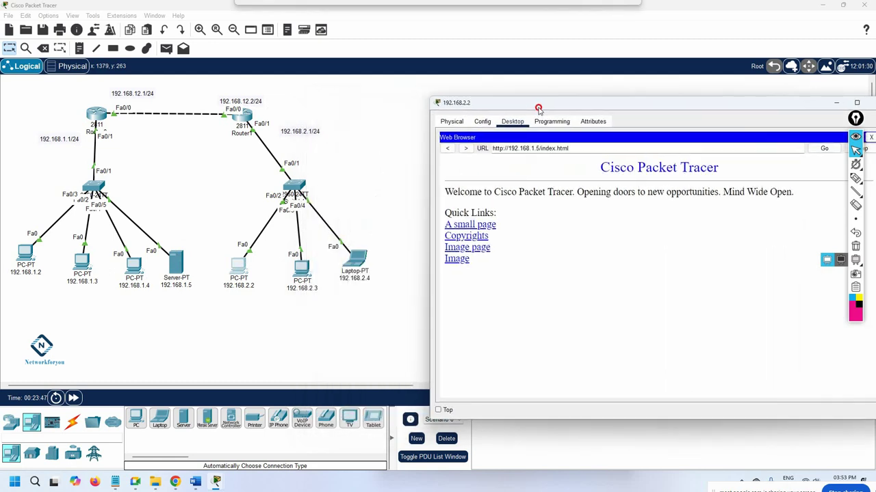